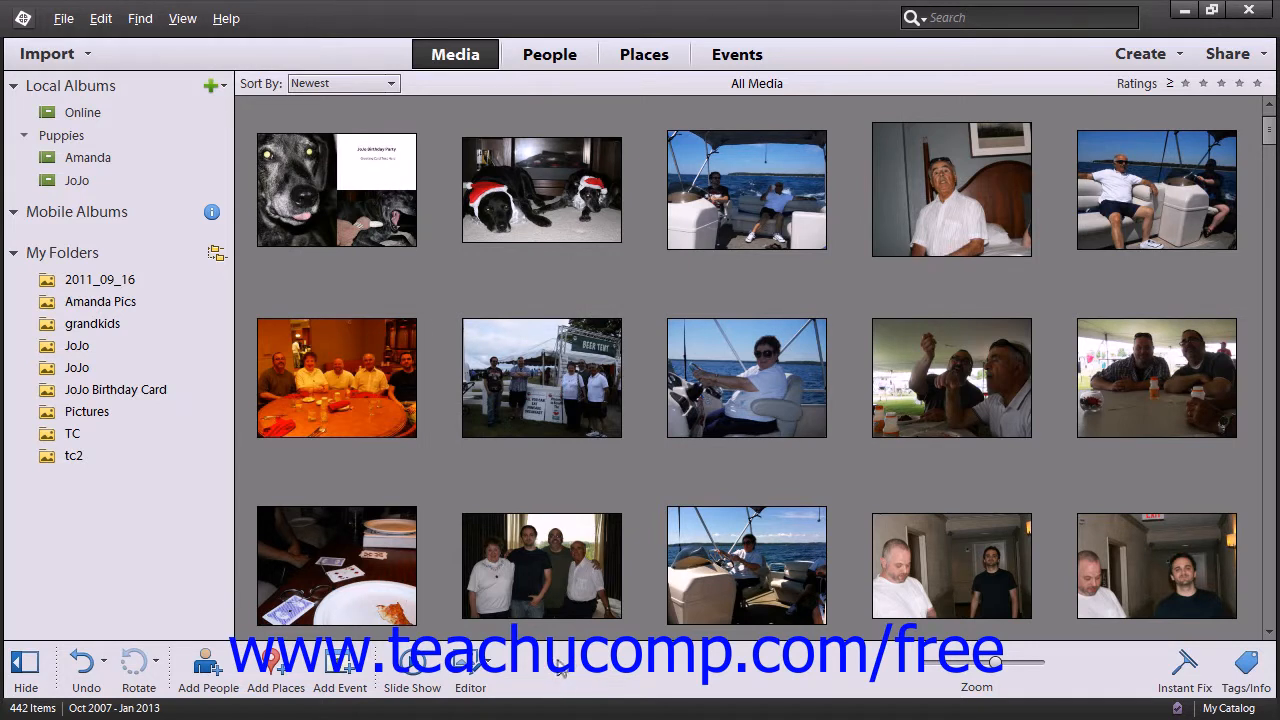
Hide and redisplay the albums and folders panel twice
click(25, 665)
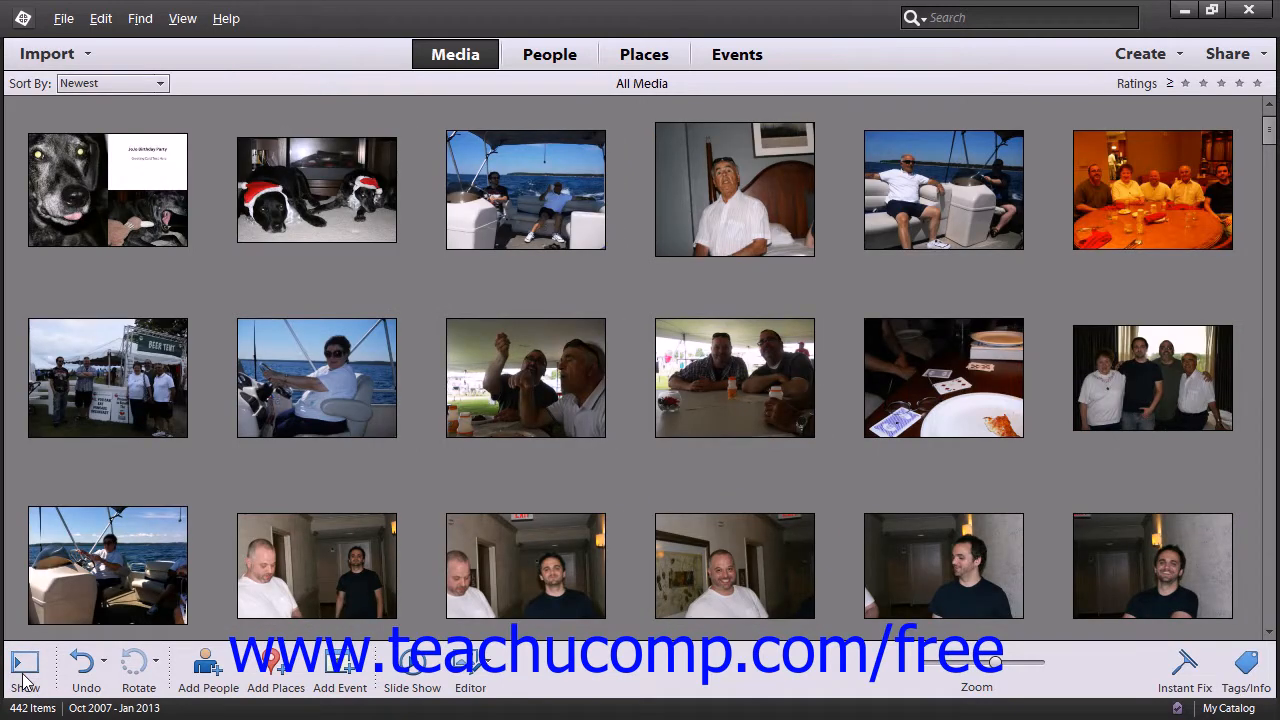
click(26, 679)
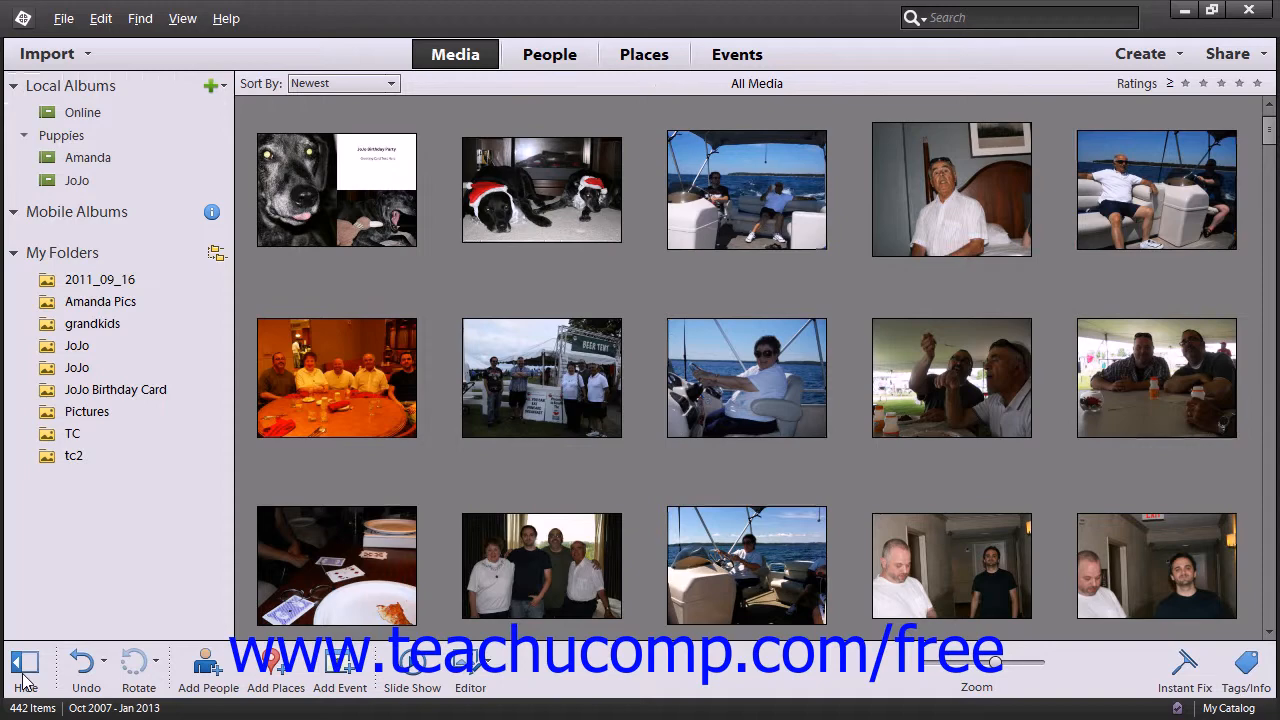
click(26, 679)
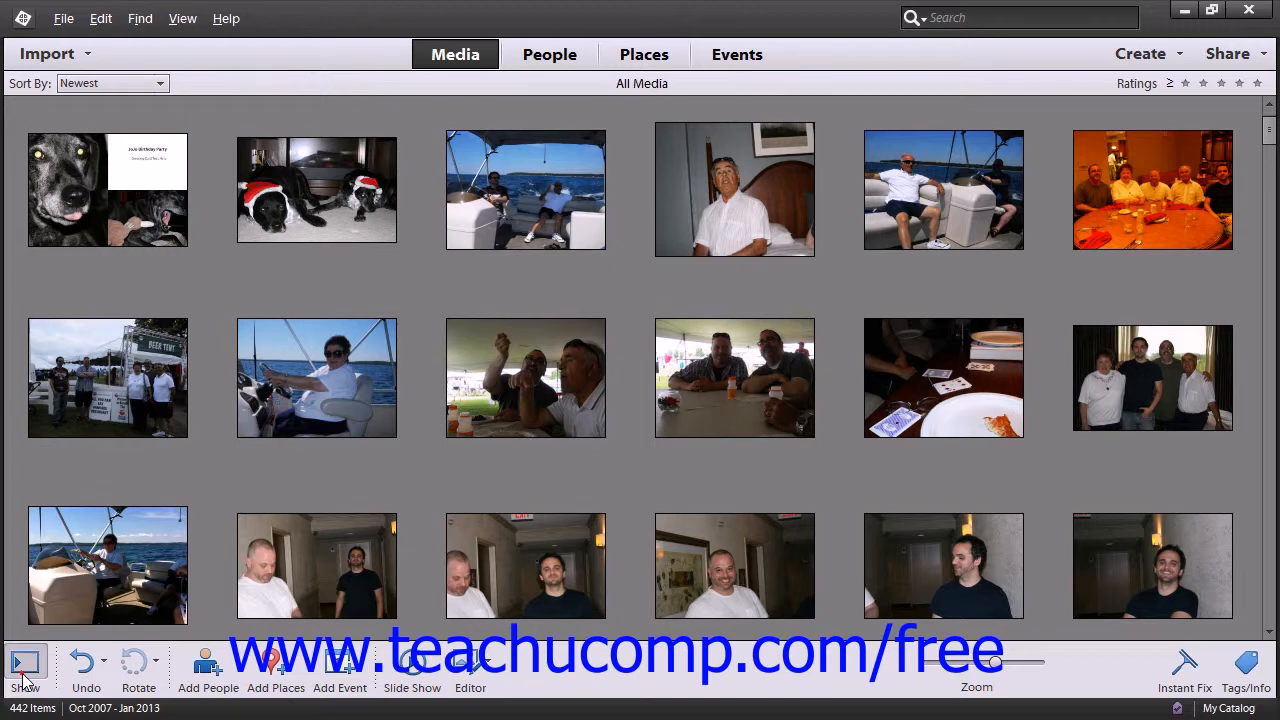
click(26, 679)
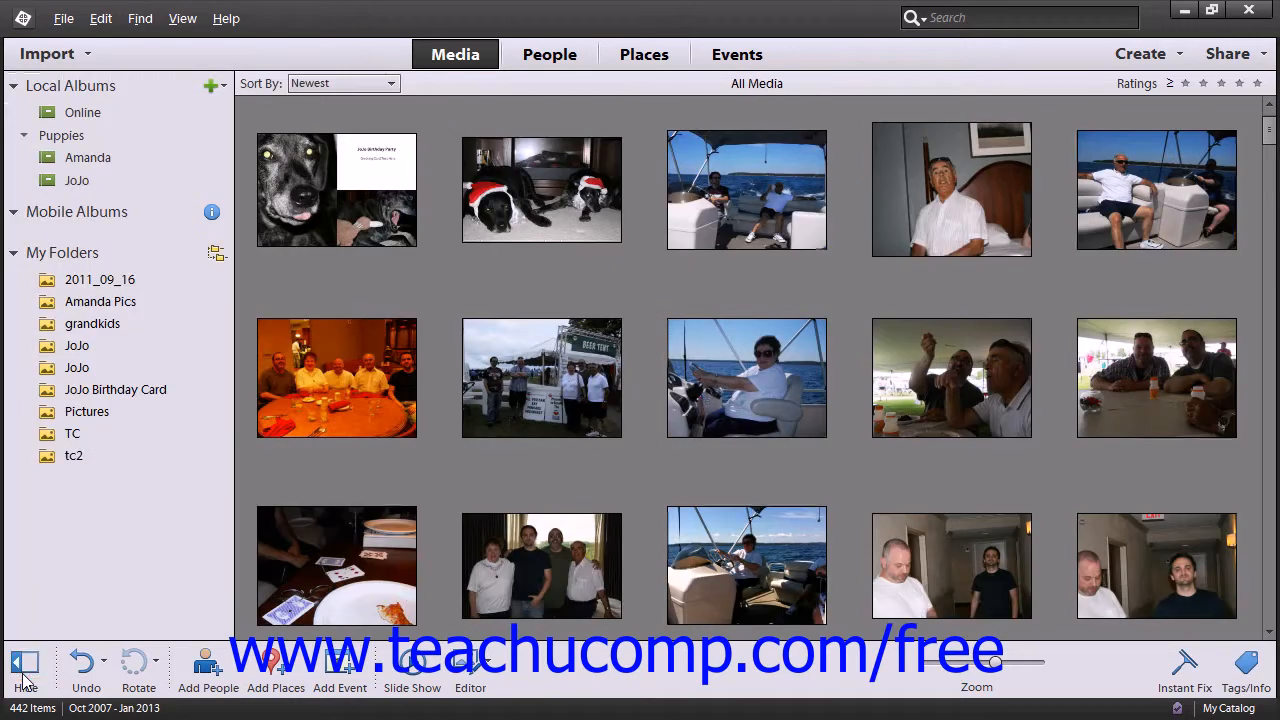
Undo the last people deletion and redo it
click(86, 676)
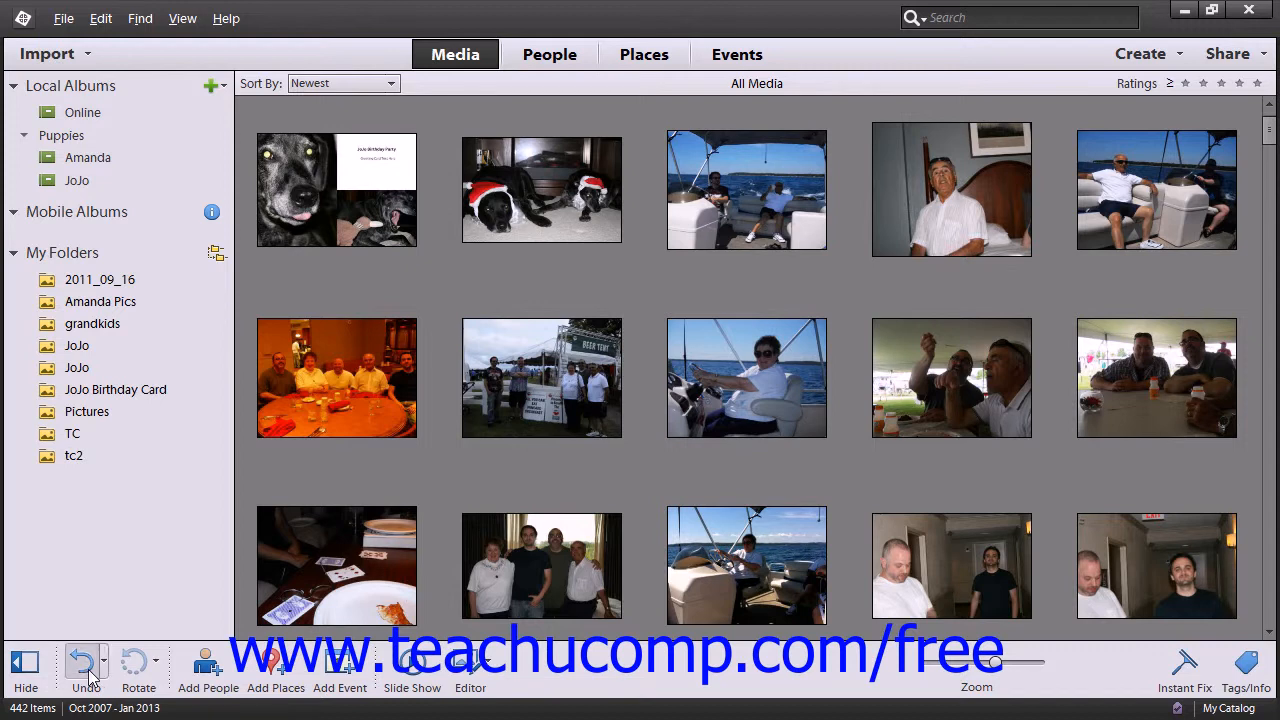
click(105, 672)
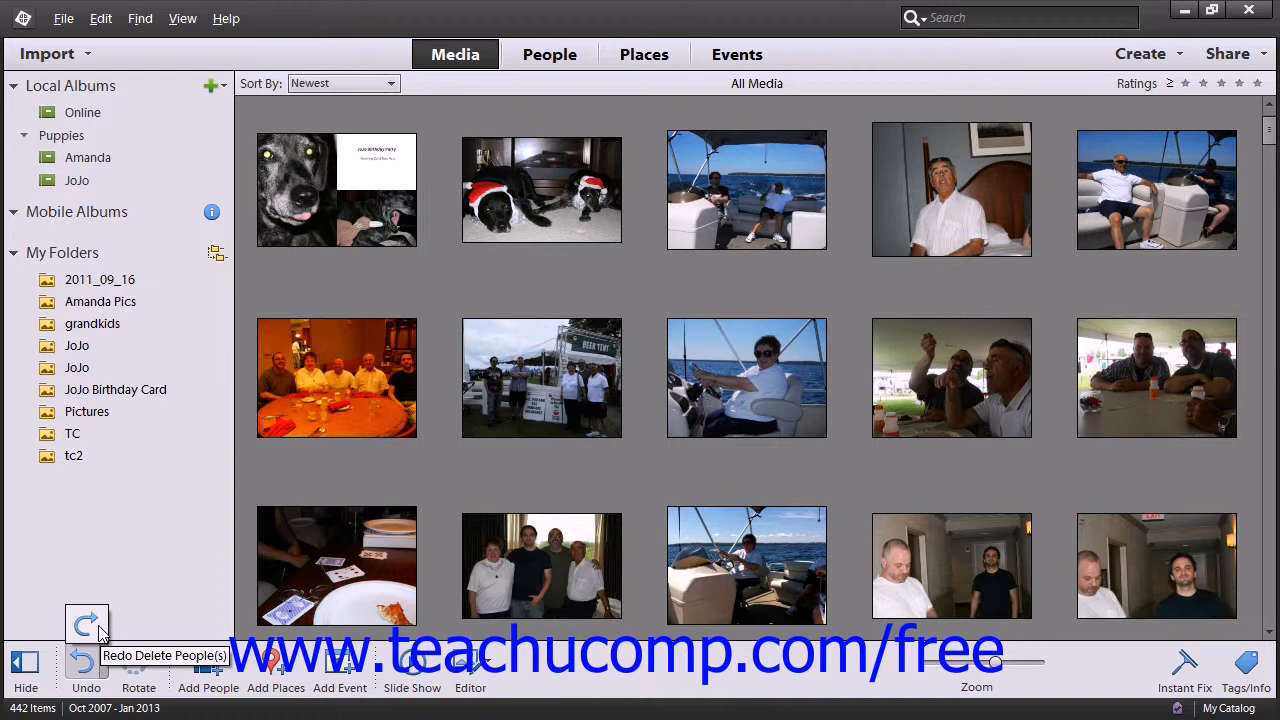
click(86, 626)
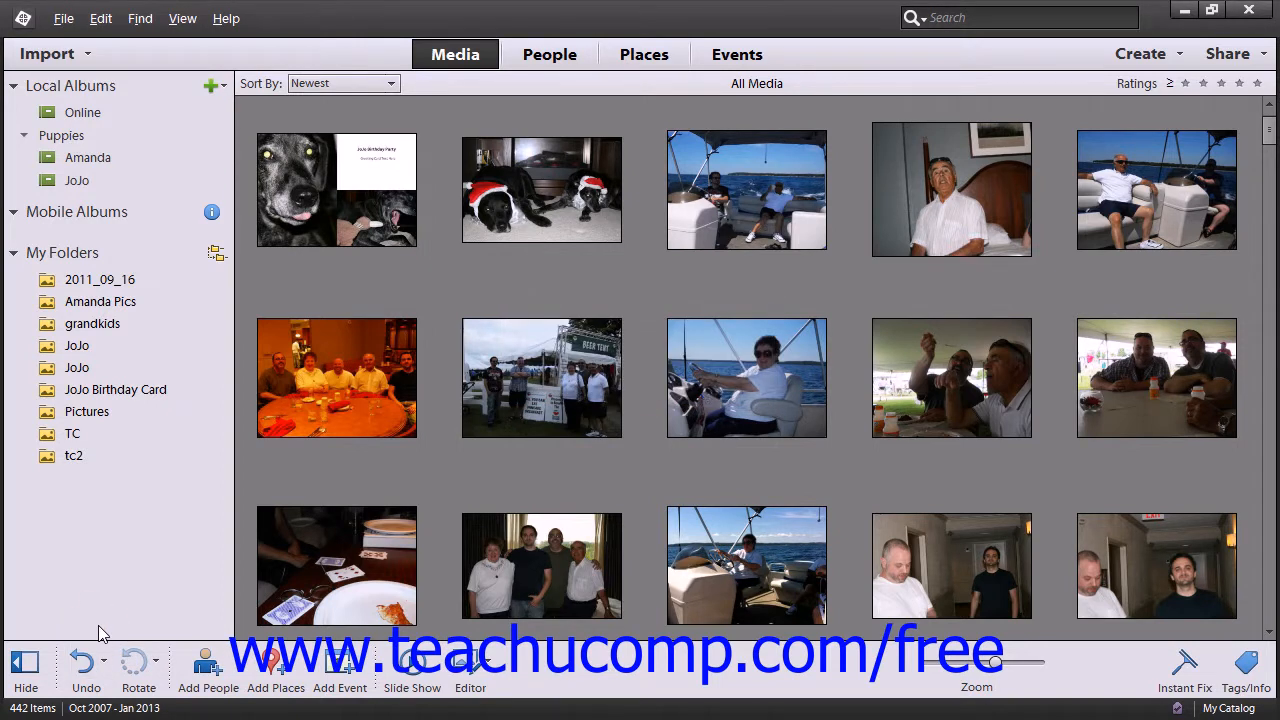
Rotate the photo of the group around the orange dinner table to the left, and rotate it back to the right
click(320, 232)
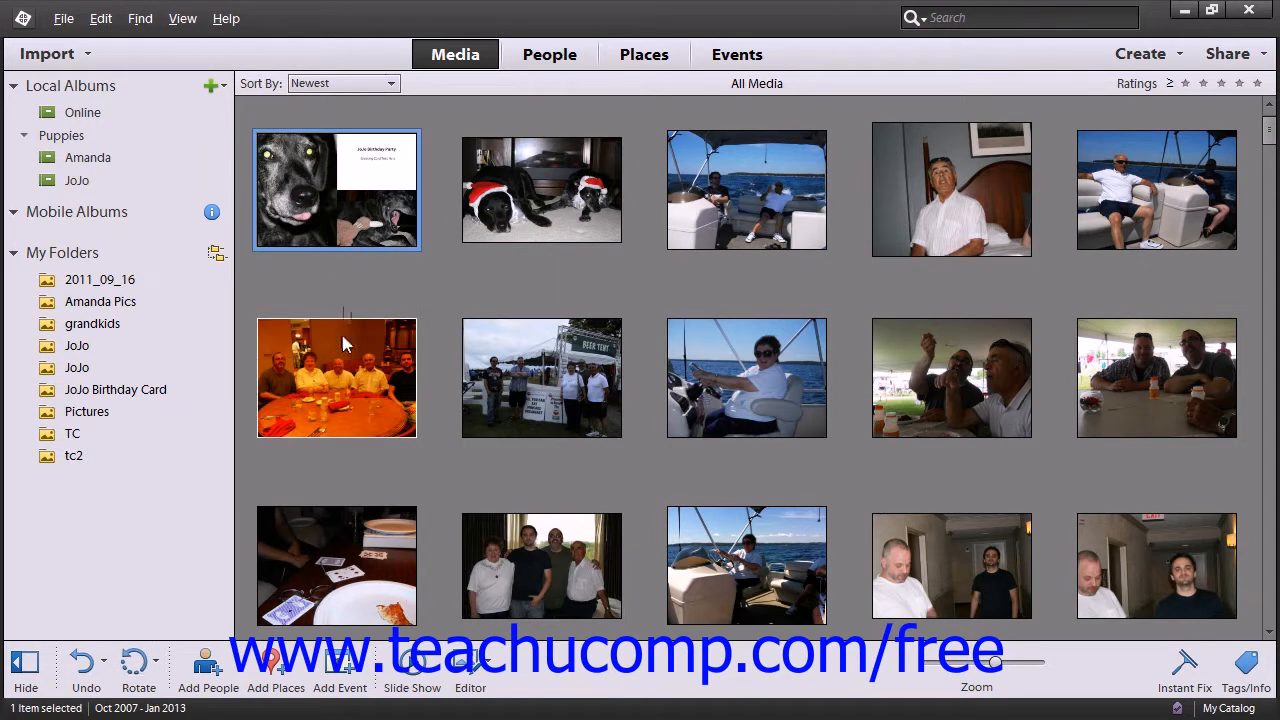
click(347, 368)
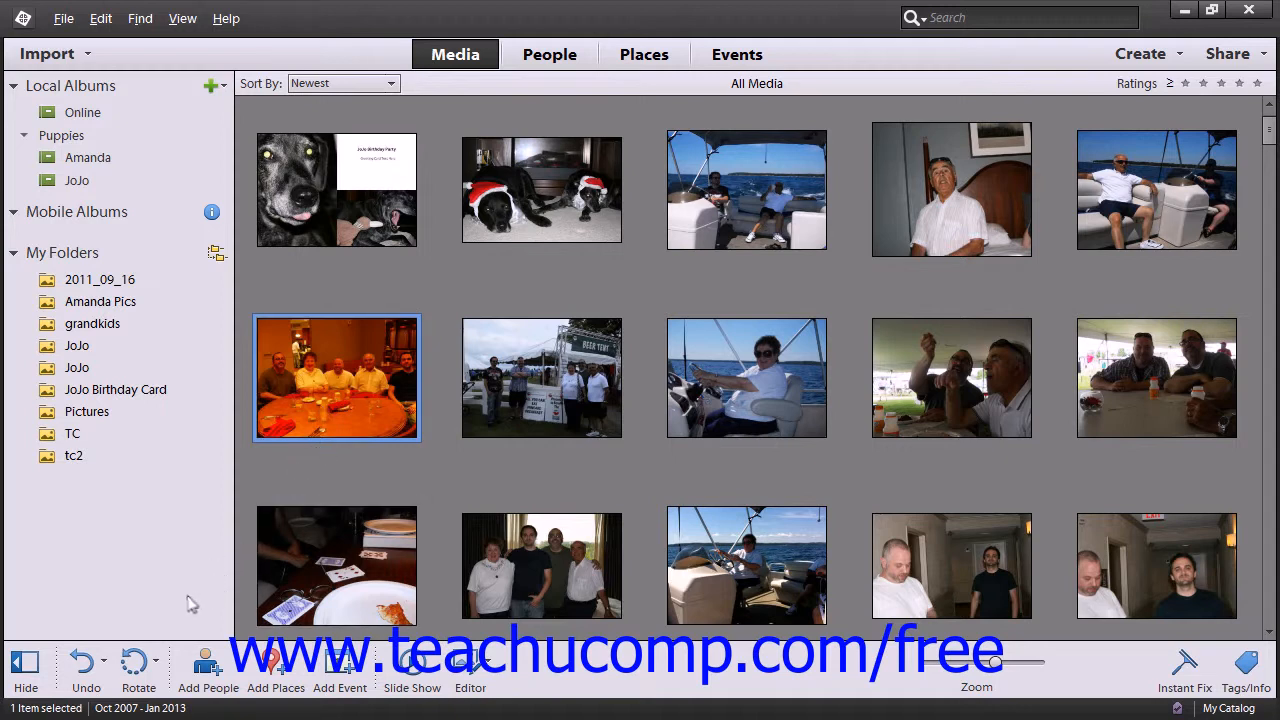
click(136, 664)
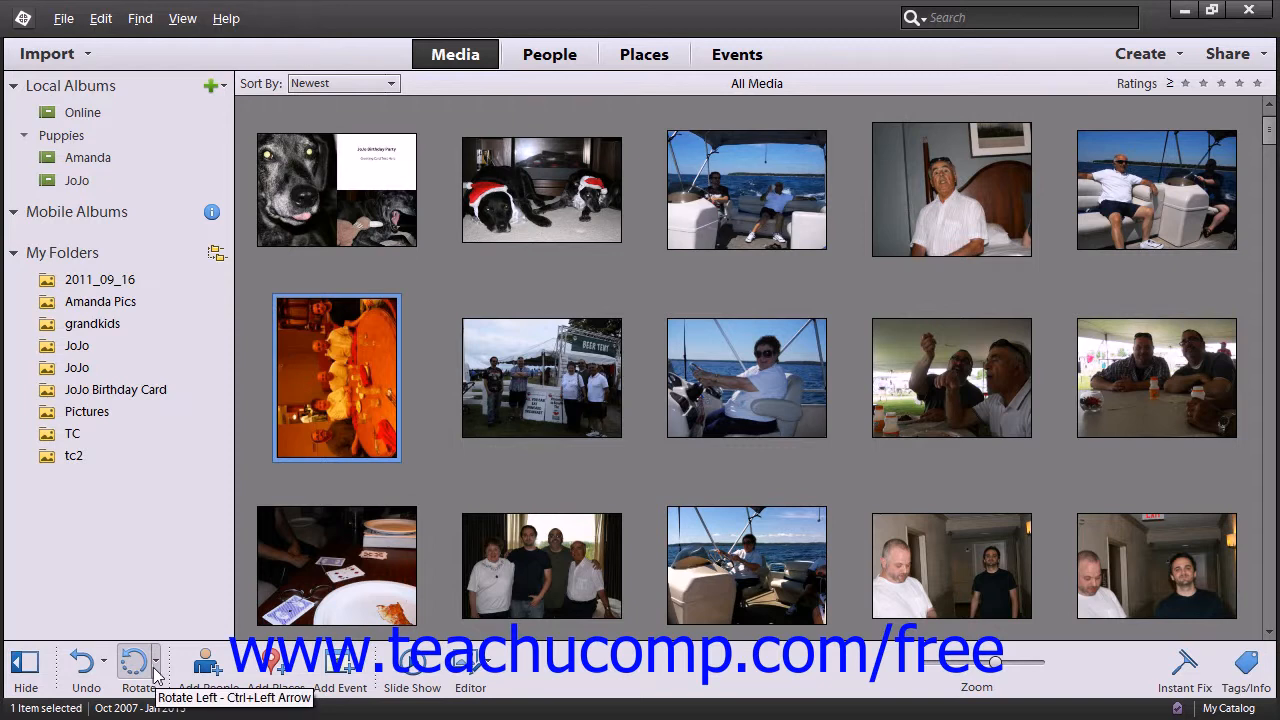
click(155, 672)
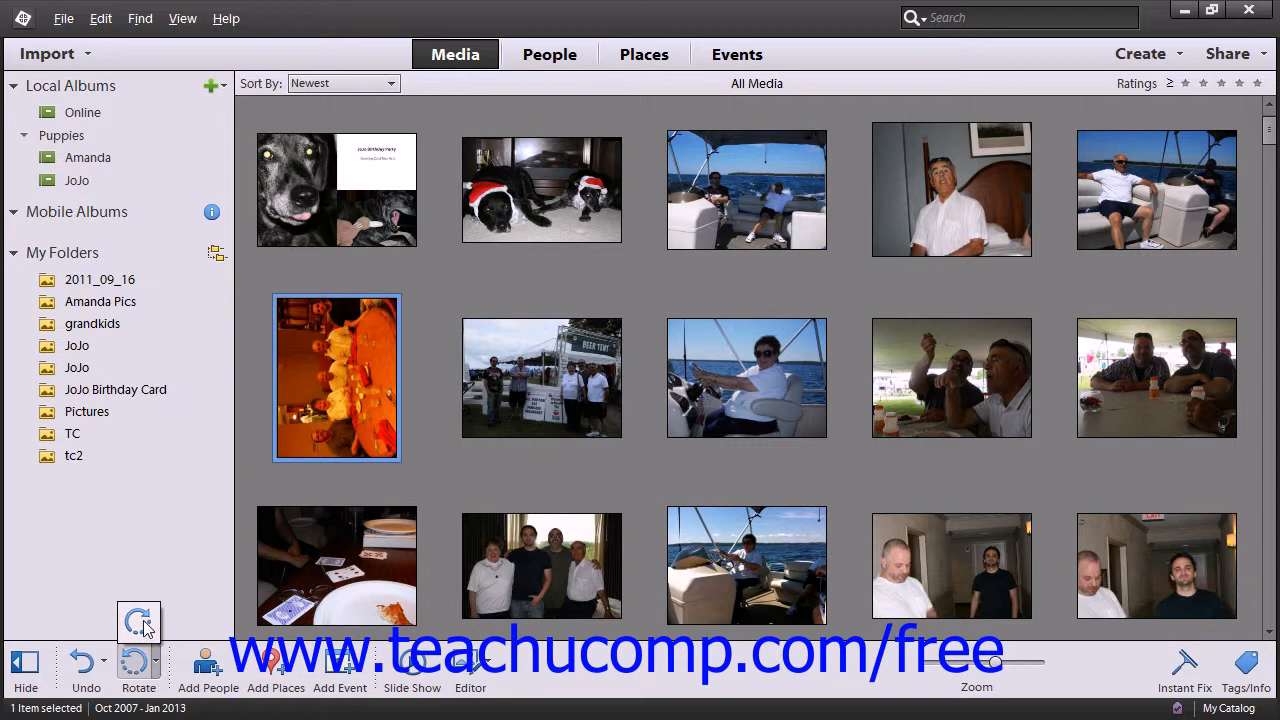
click(139, 622)
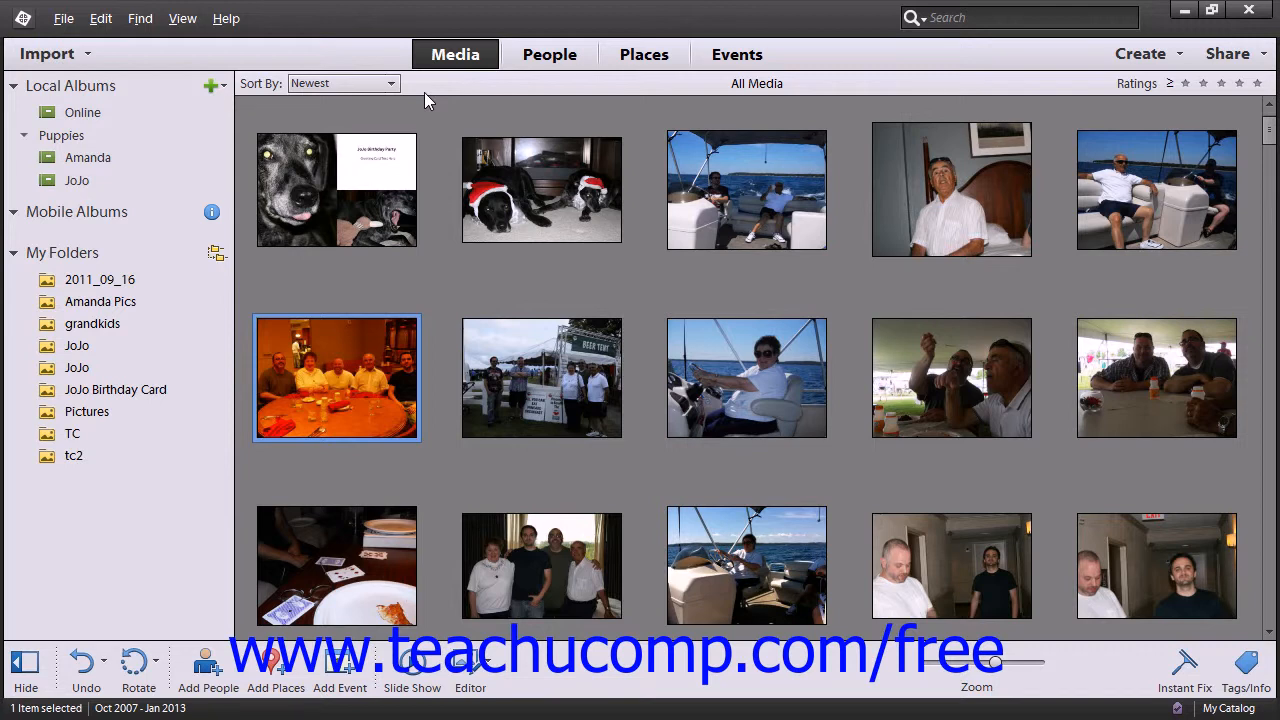
click(1100, 388)
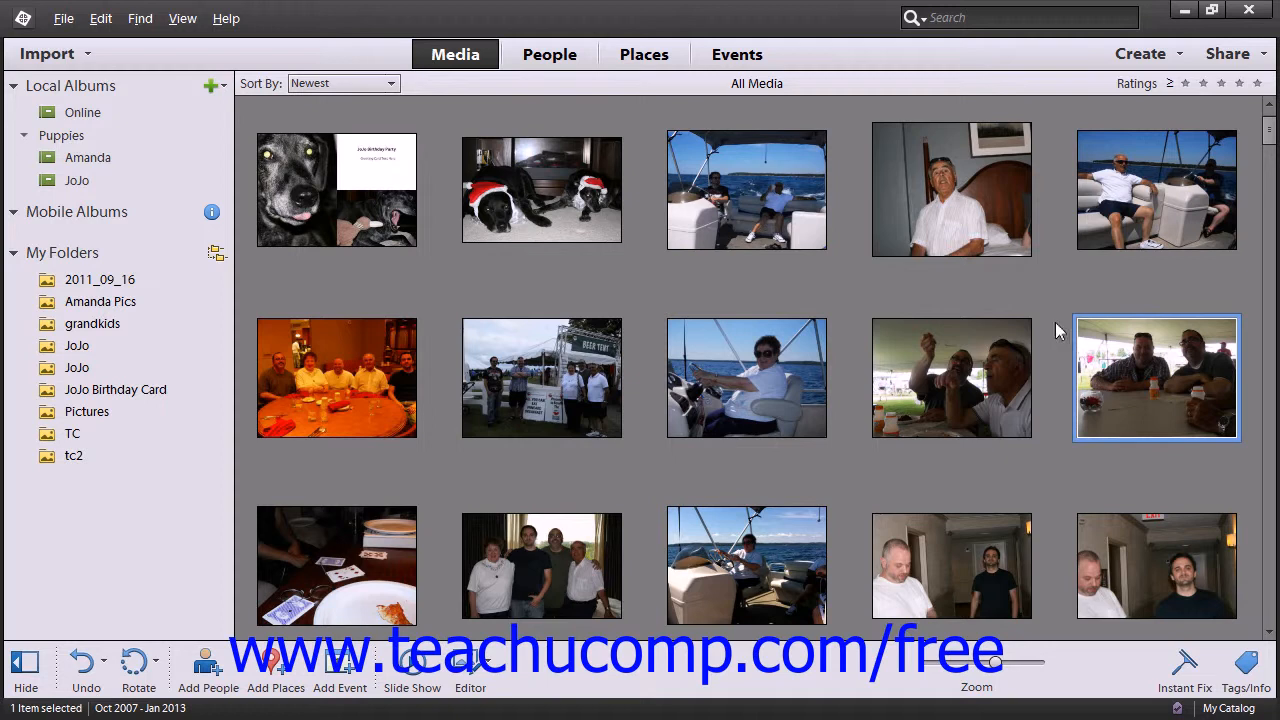
click(207, 676)
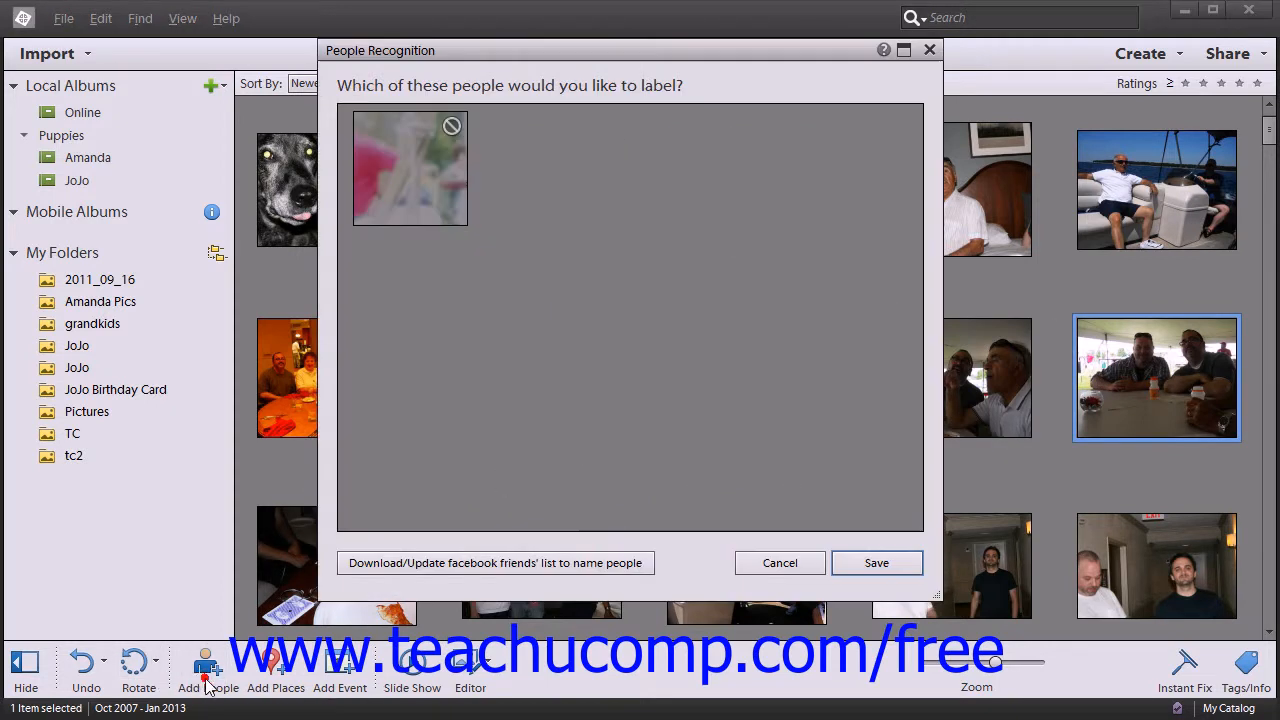
click(778, 560)
Label both faces in the third-row hallway photo under the exit sign with each man's first name using Add People, and save
click(1126, 560)
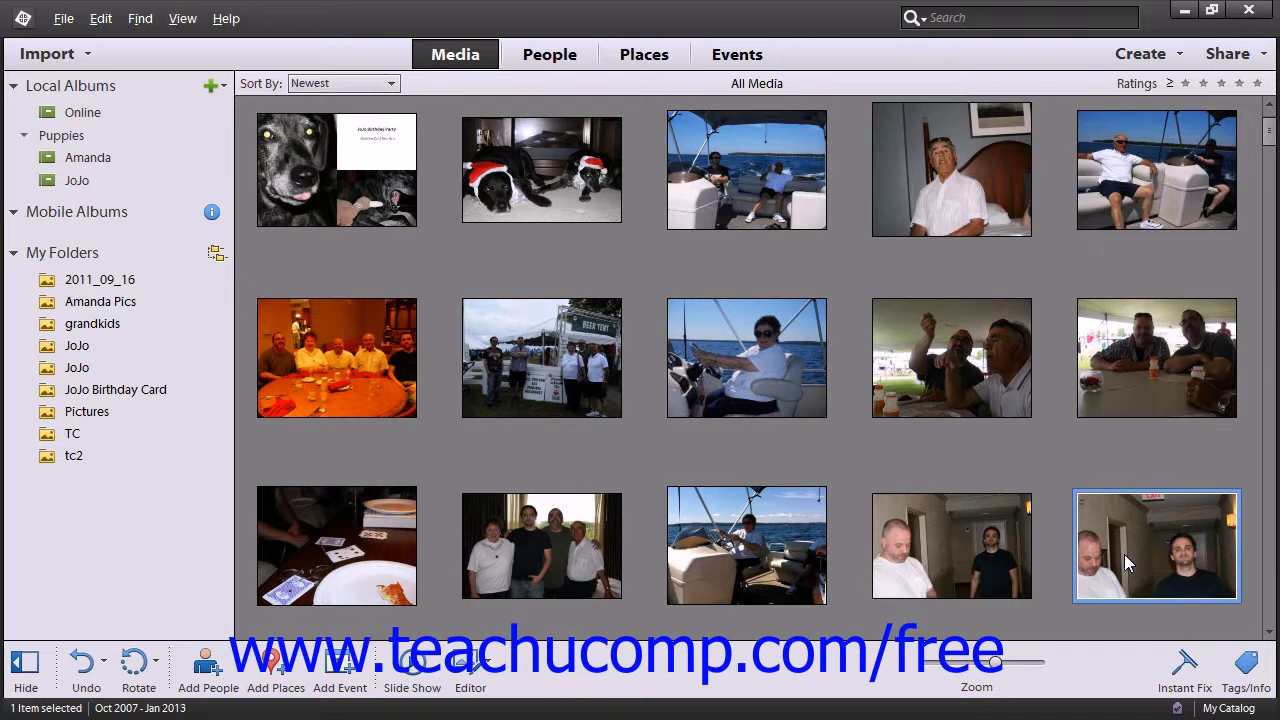
click(207, 676)
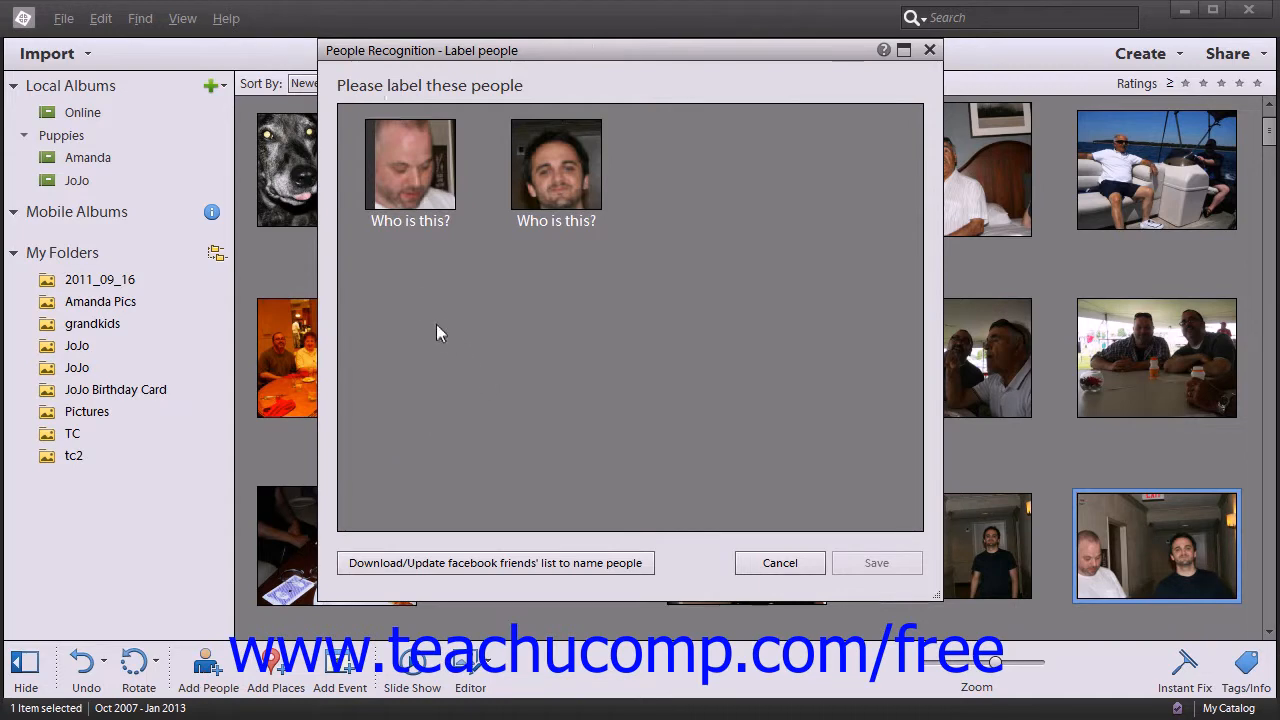
click(416, 220)
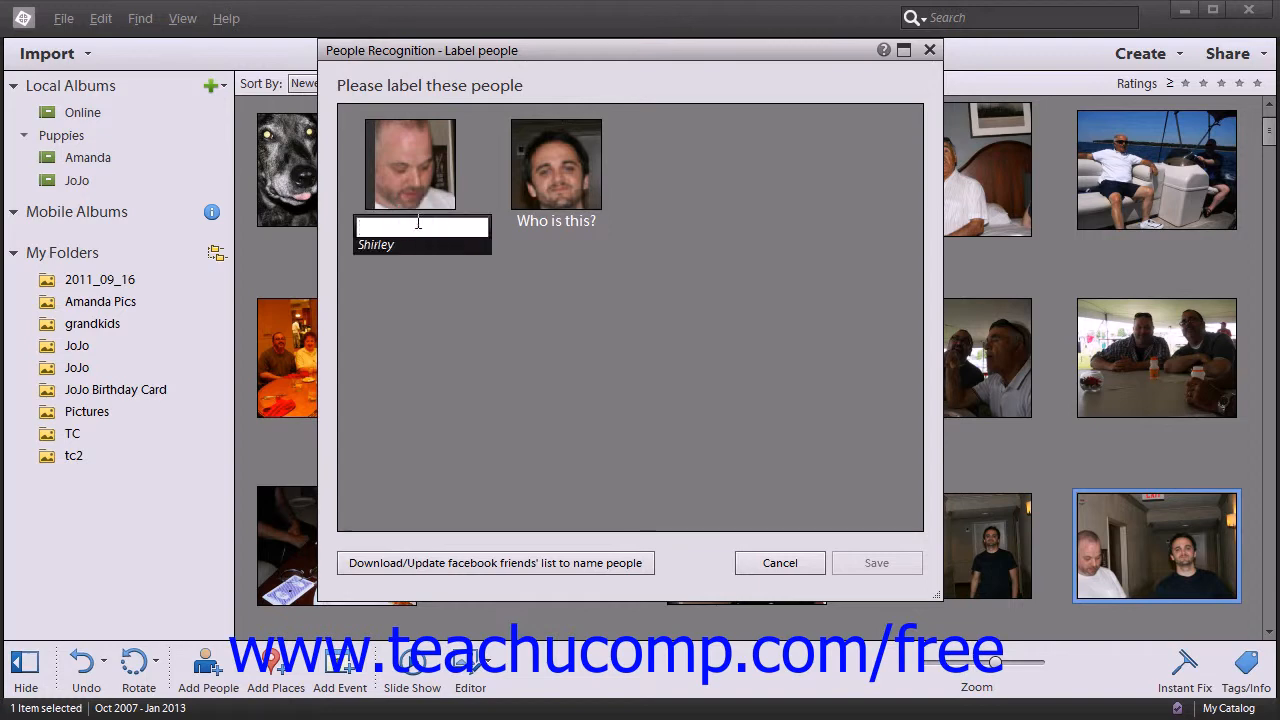
text(Joe)
key(Return)
click(557, 220)
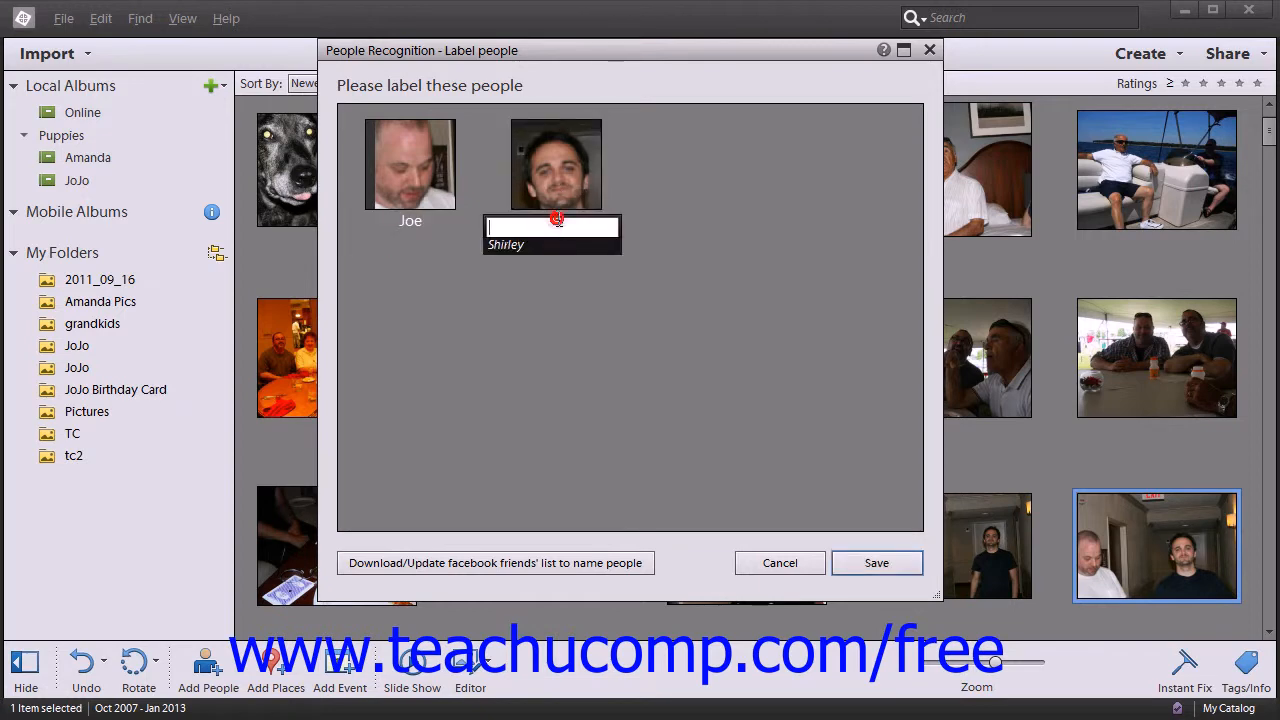
text(Nick)
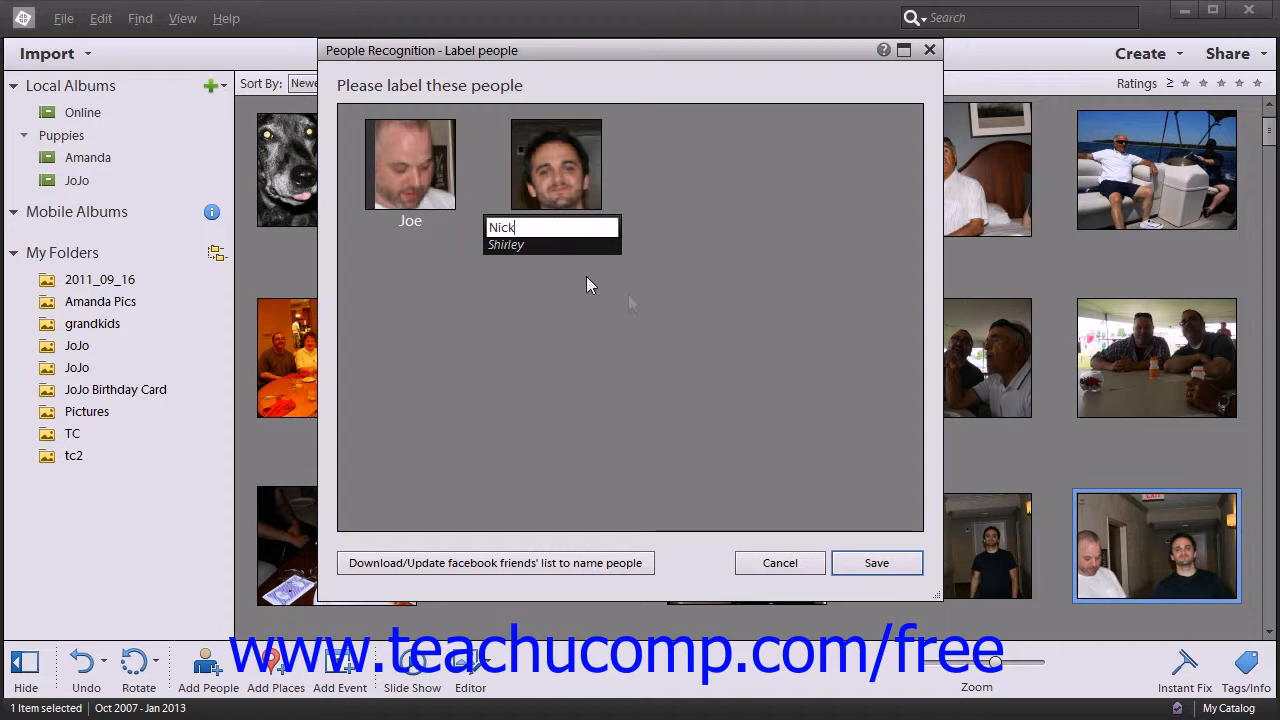
click(641, 300)
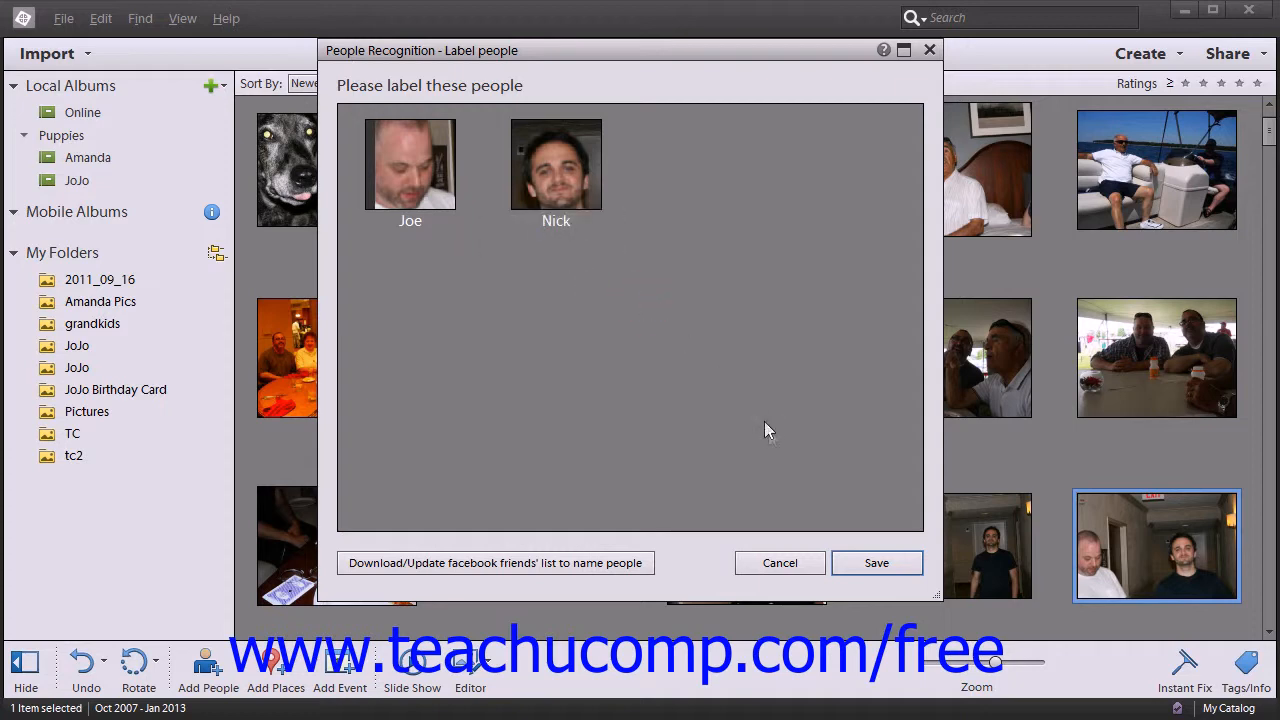
click(876, 563)
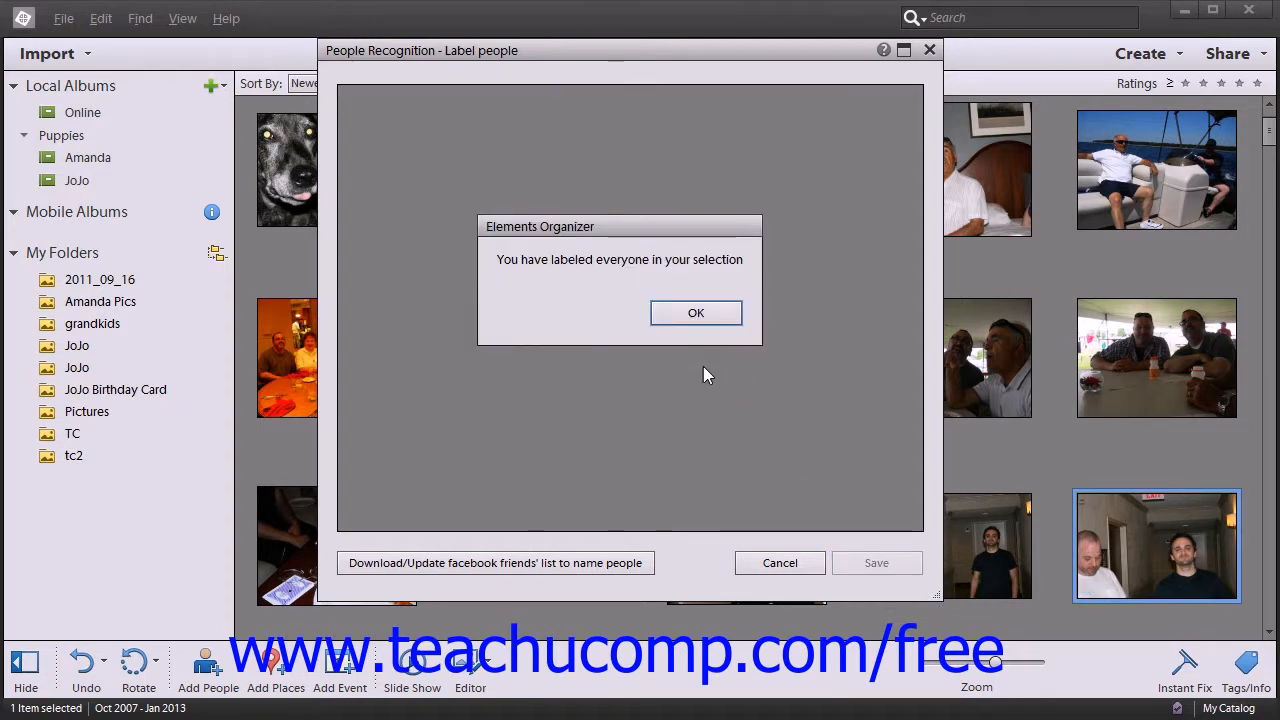
click(681, 316)
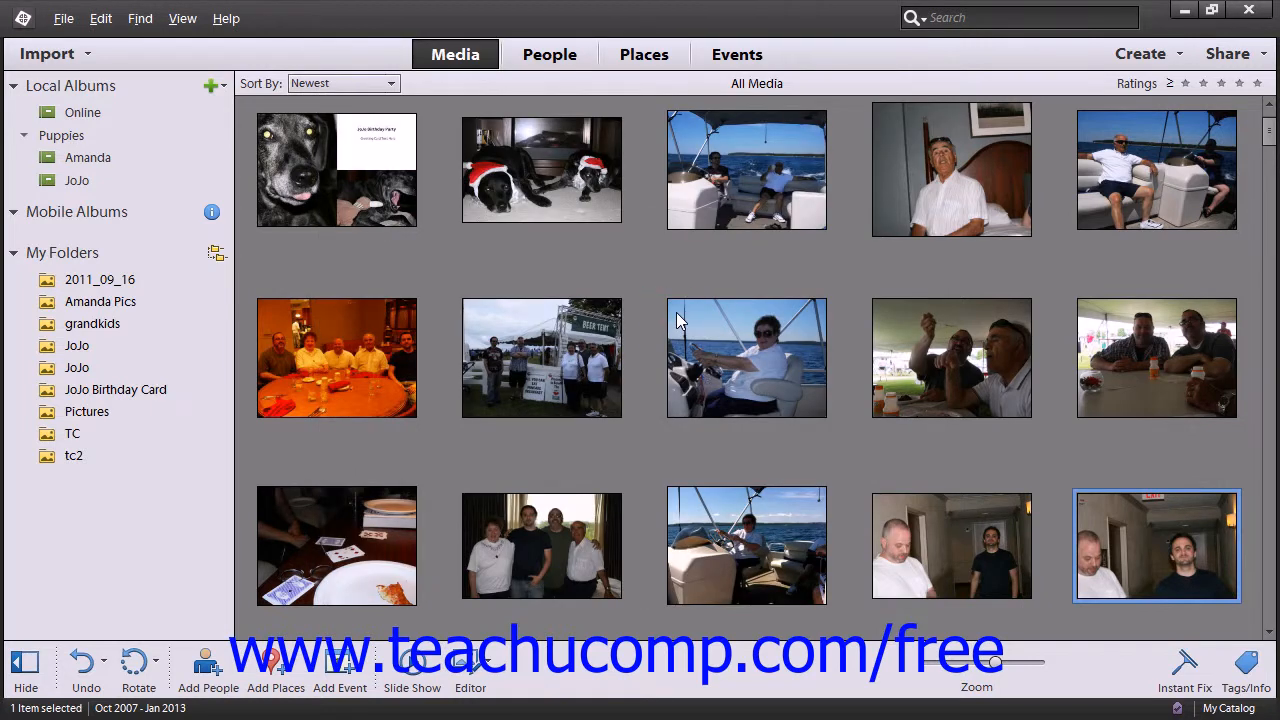
Examine the dark-haired man's stack in the People view, switching between faces and photos, and return to all people
click(552, 56)
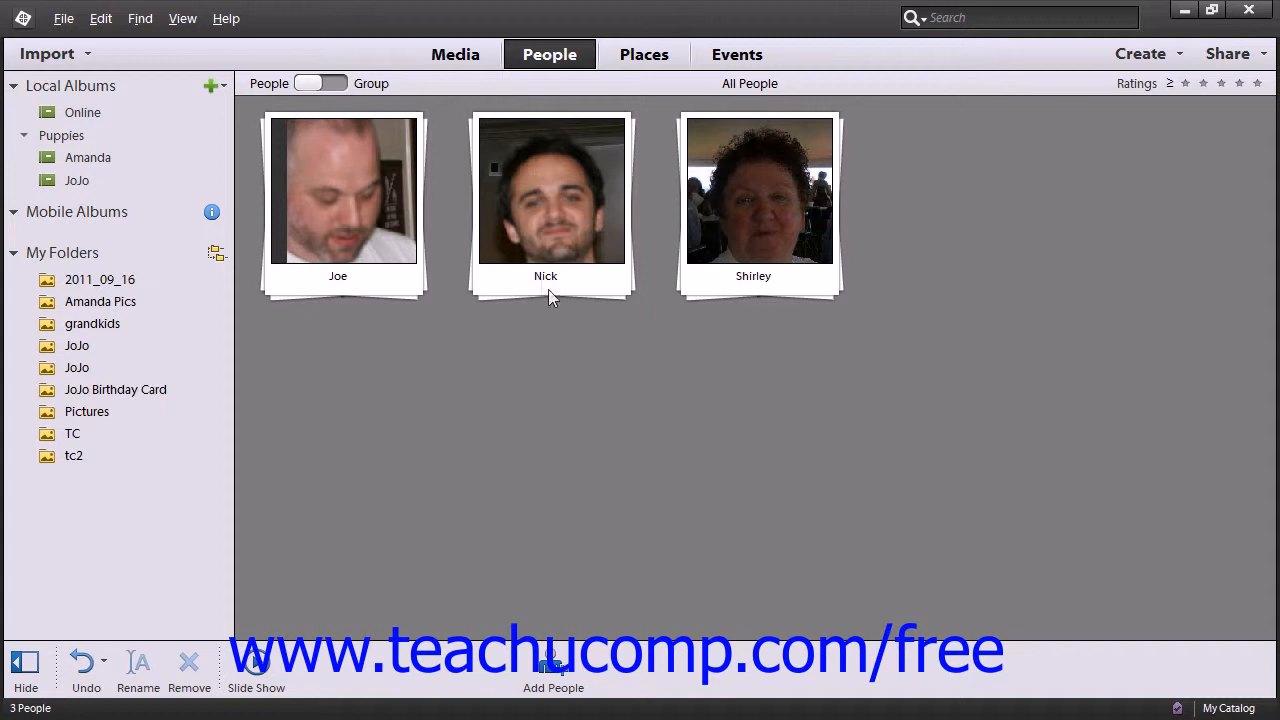
double_click(557, 212)
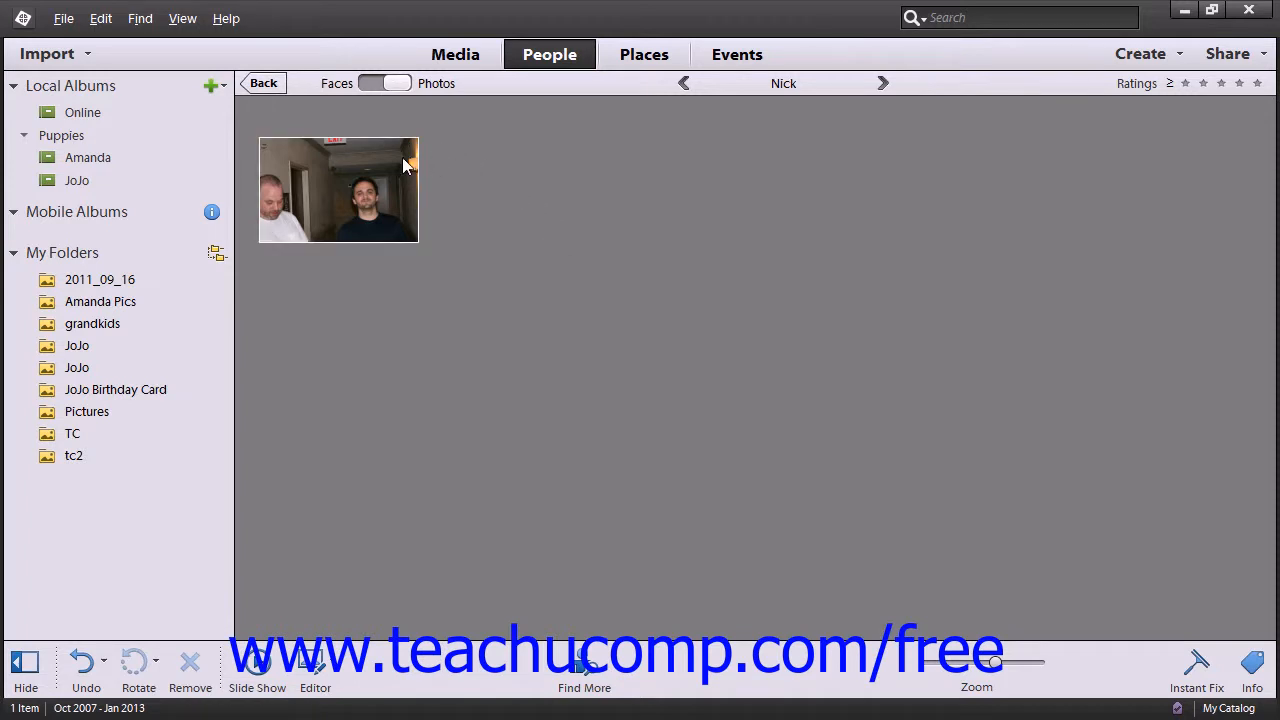
click(363, 86)
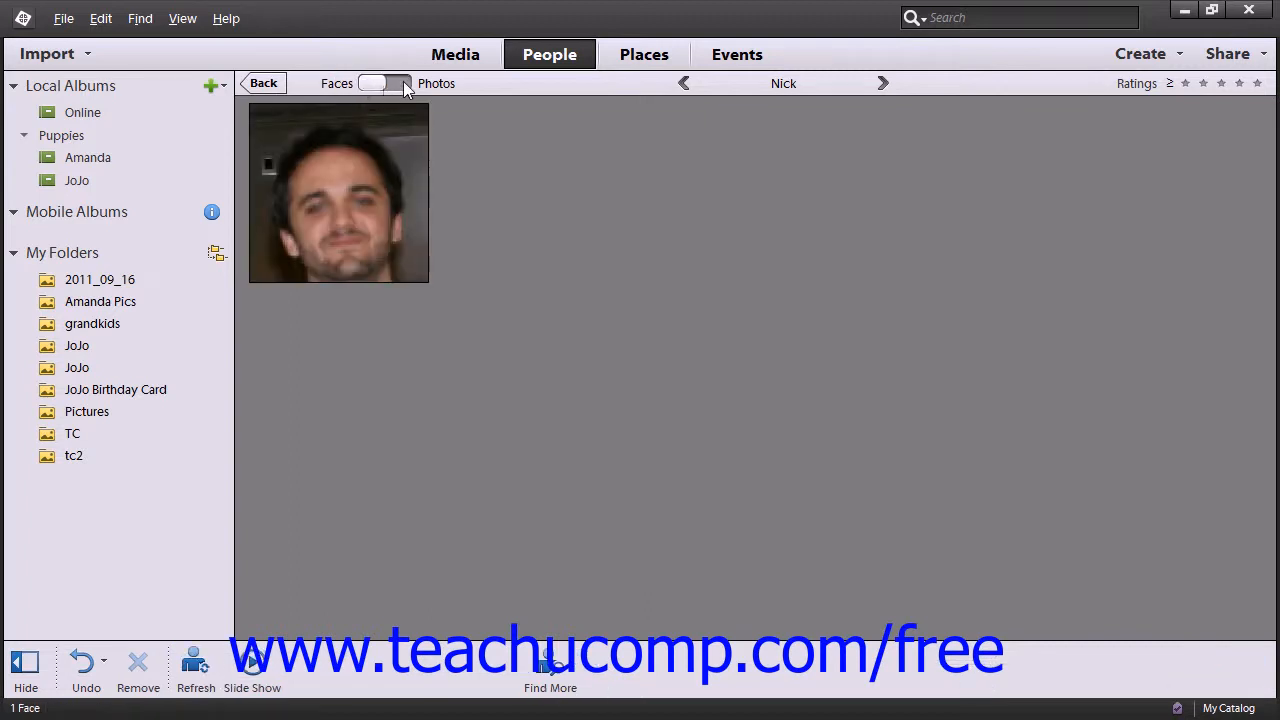
click(405, 86)
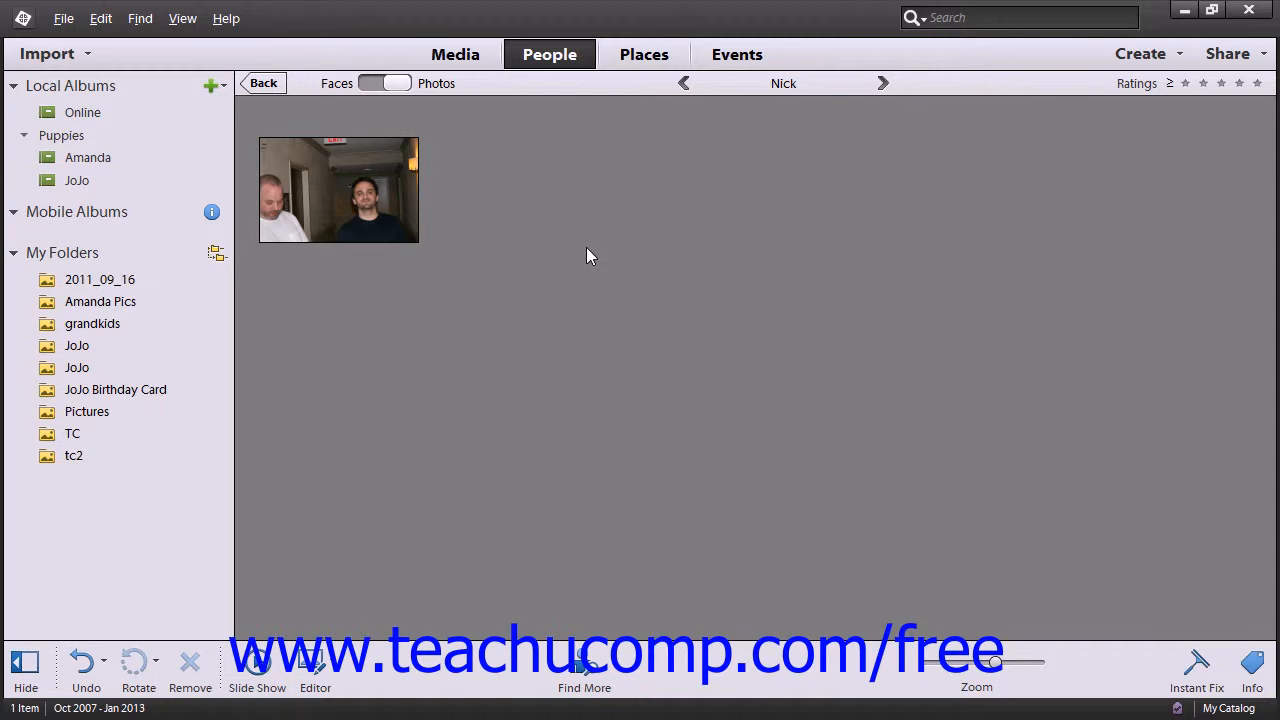
click(549, 64)
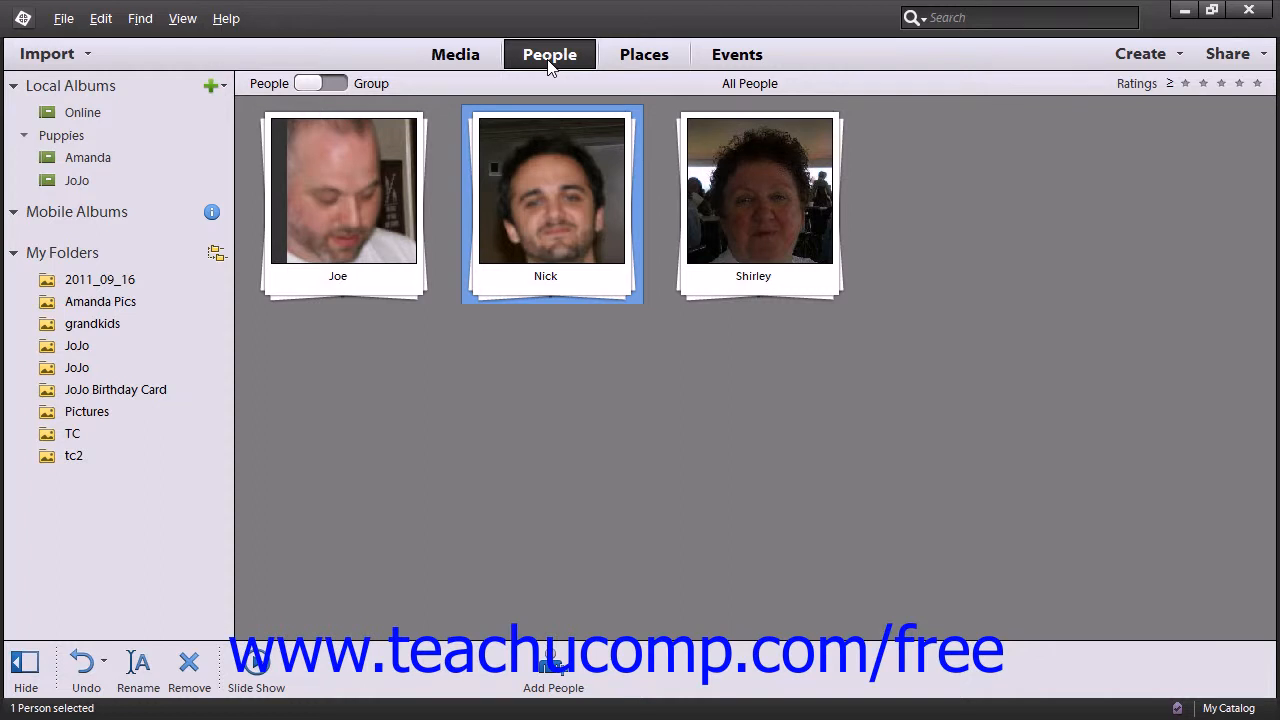
Assign the location Traverse City, MI, USA to the three boat photos in the first two rows of all media using Add Places
click(474, 58)
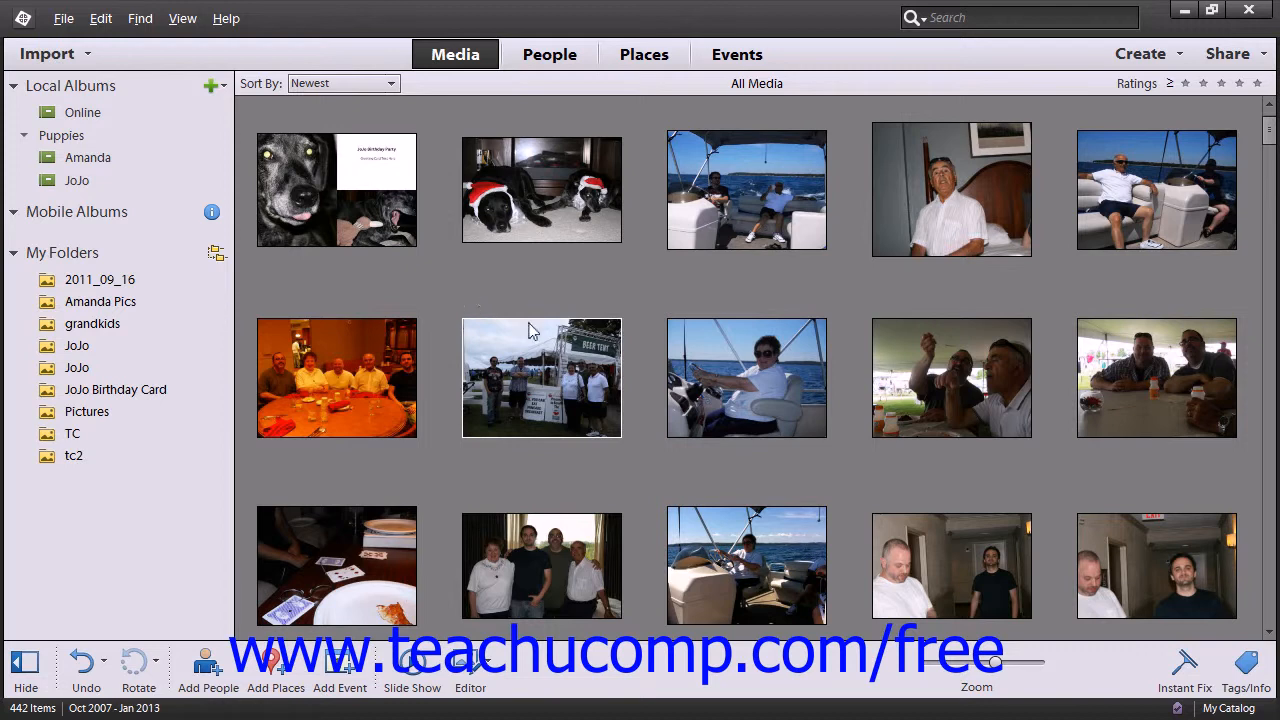
click(728, 202)
ctrl+click(1172, 180)
ctrl+click(770, 378)
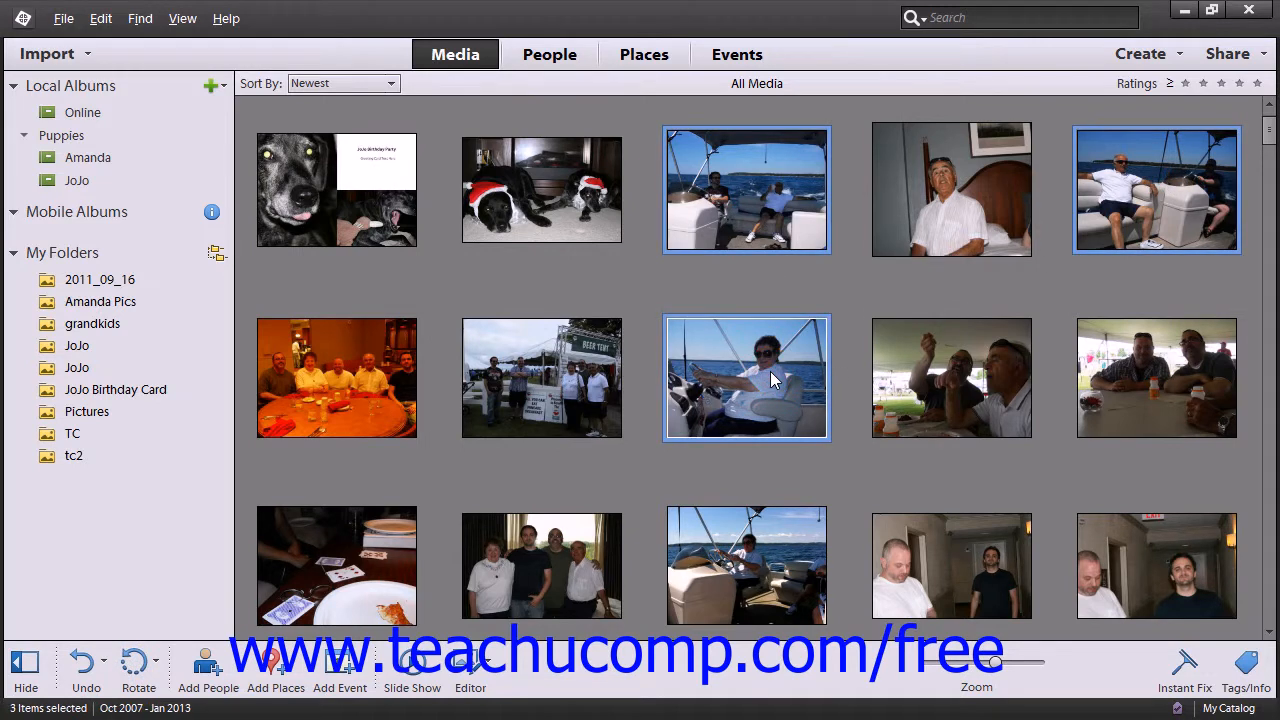
click(277, 679)
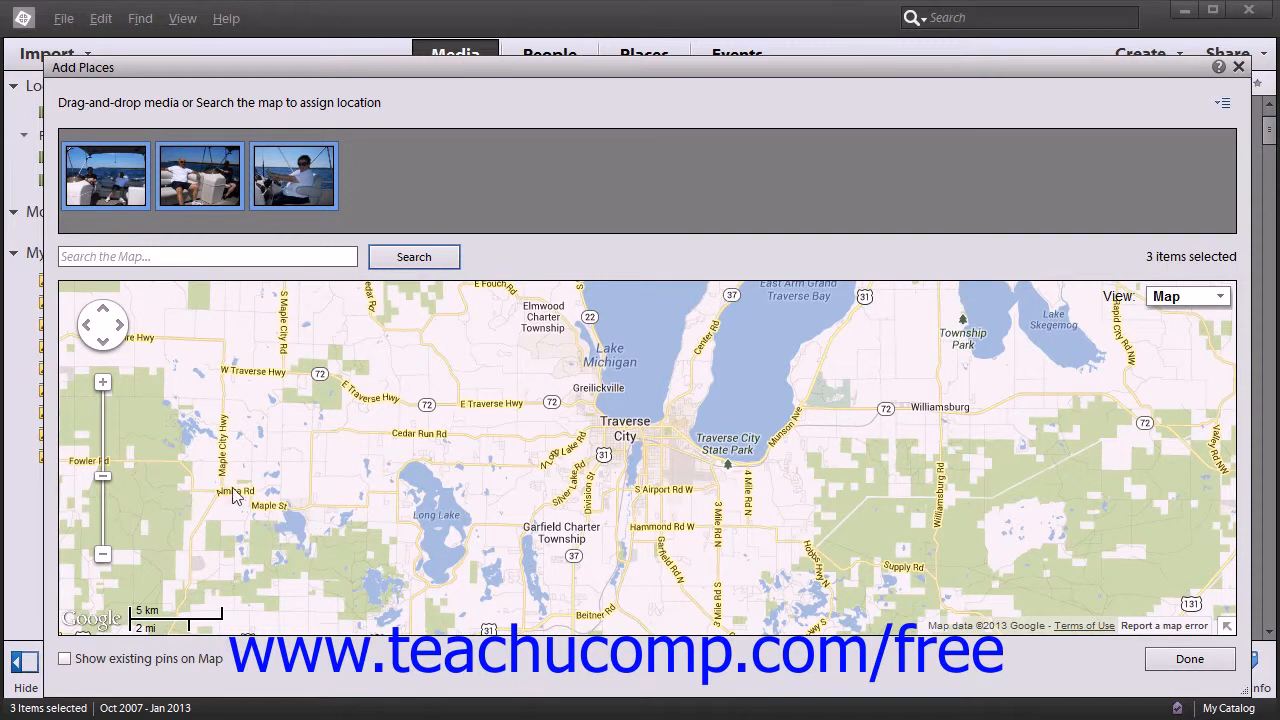
click(146, 257)
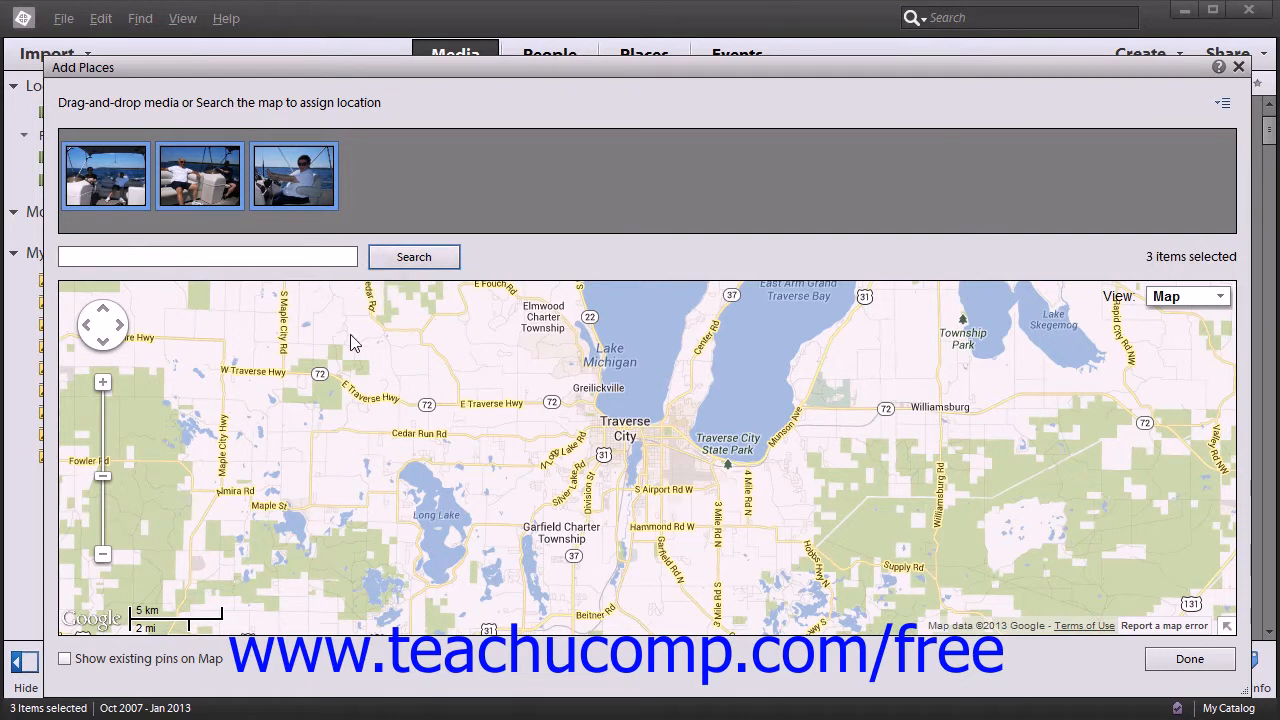
text(Traverse City, MI, USA)
click(426, 257)
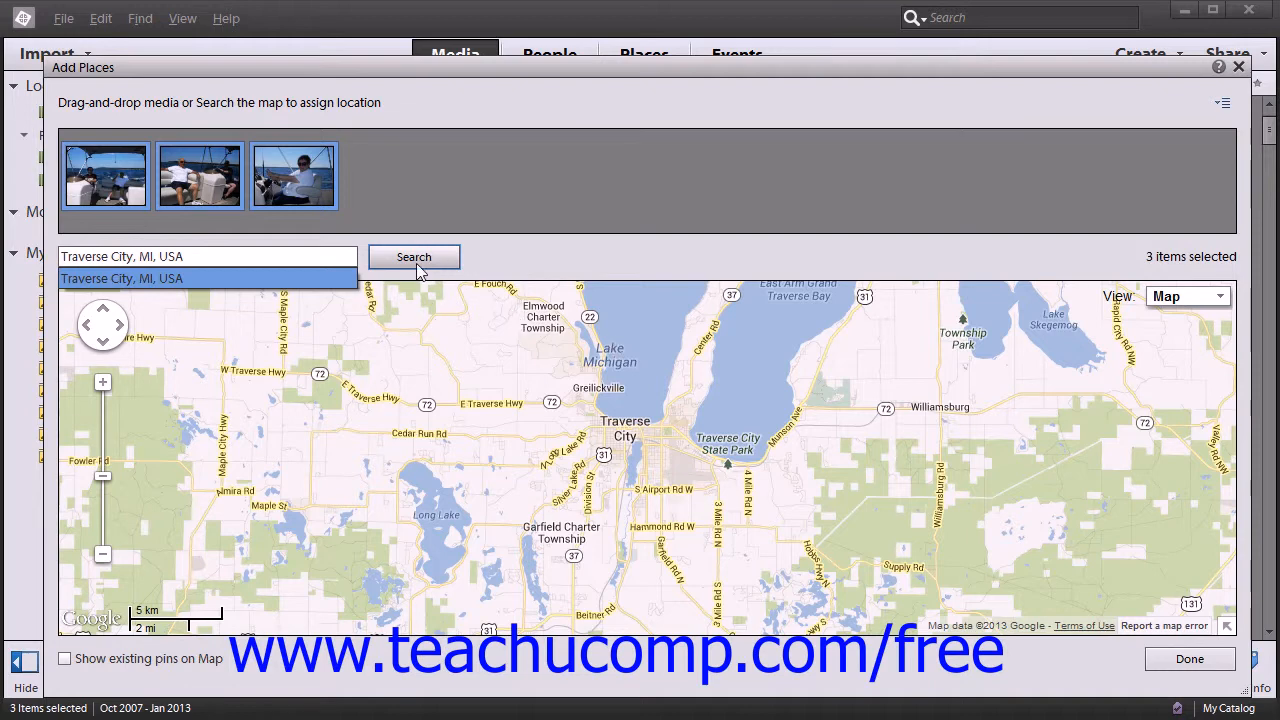
click(328, 279)
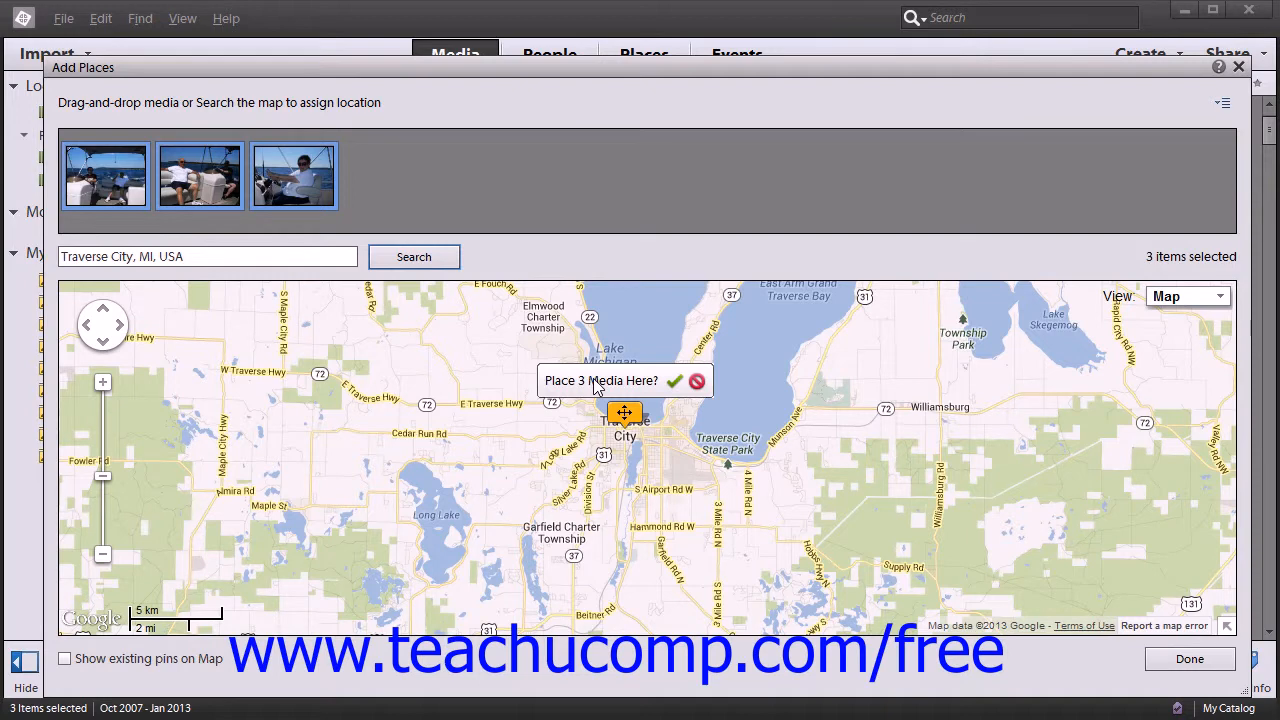
click(675, 383)
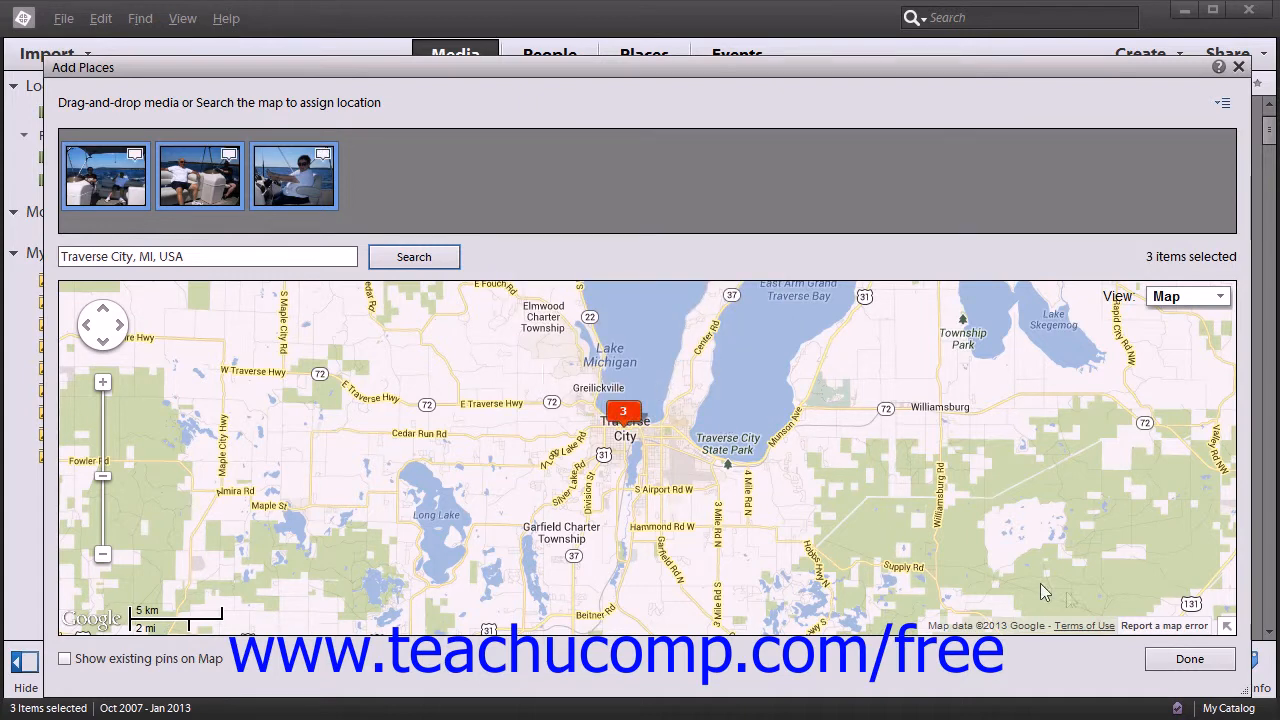
click(1190, 660)
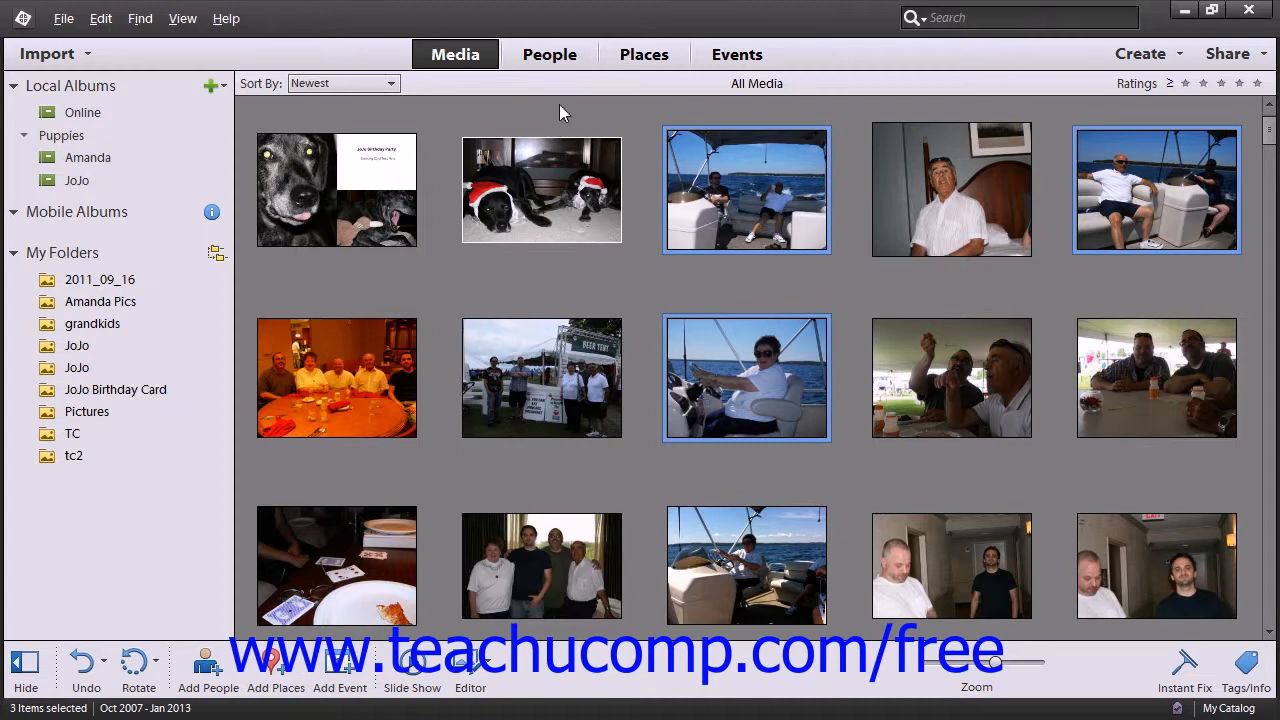
Check the three boat photos' marker at Traverse City on the Places map, and return to all media
click(641, 58)
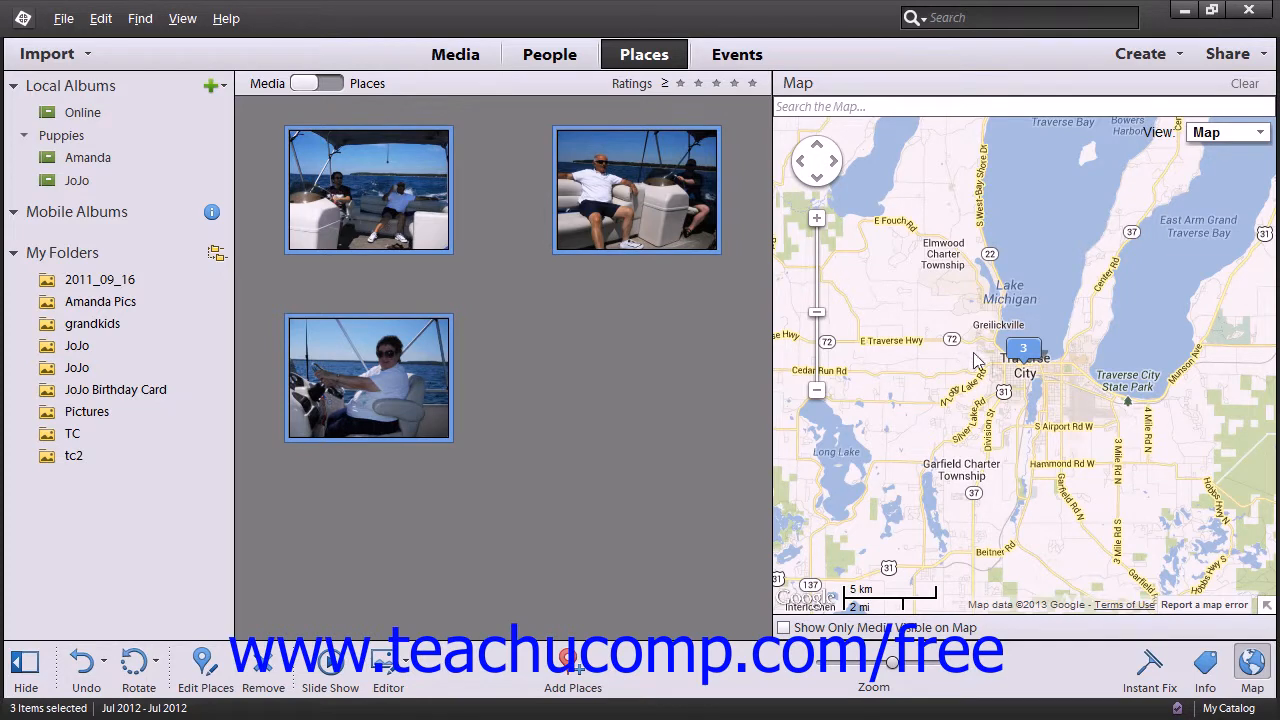
mouse_move(1031, 352)
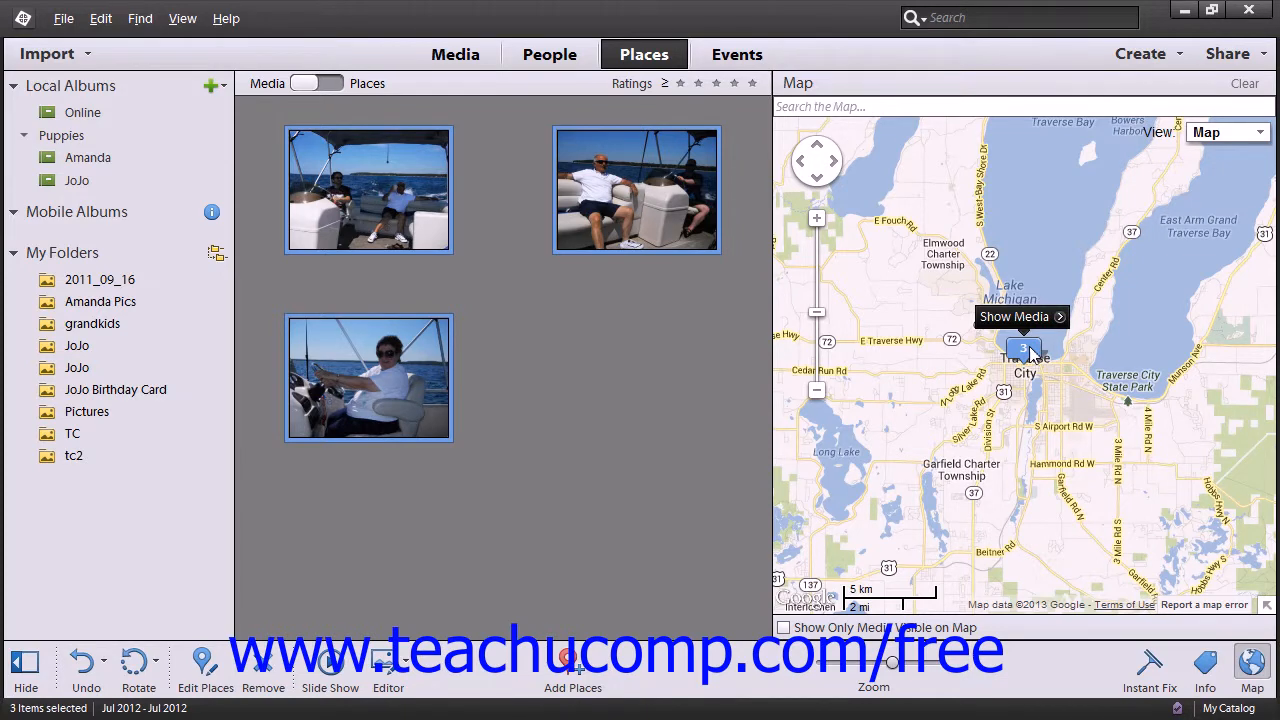
click(464, 63)
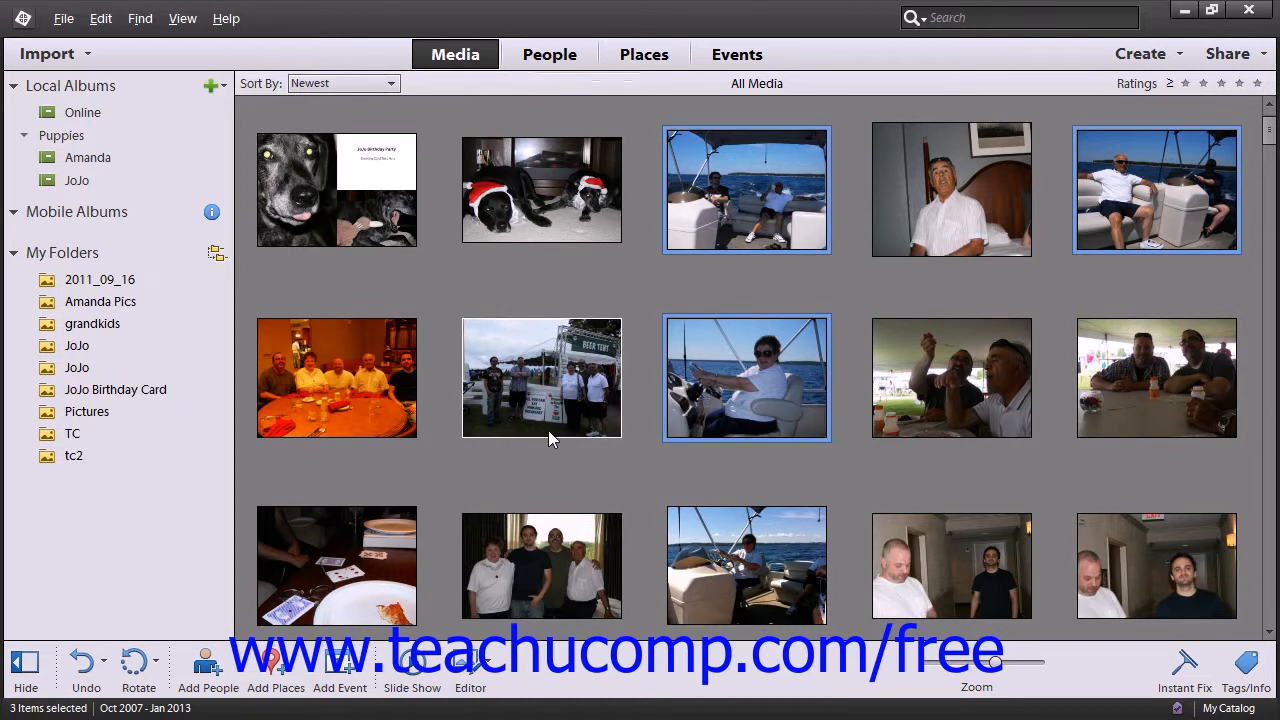
Add the third-row photos of four people by the window and the two hallway shots to a new event named Vacation, and check it among the events
click(546, 578)
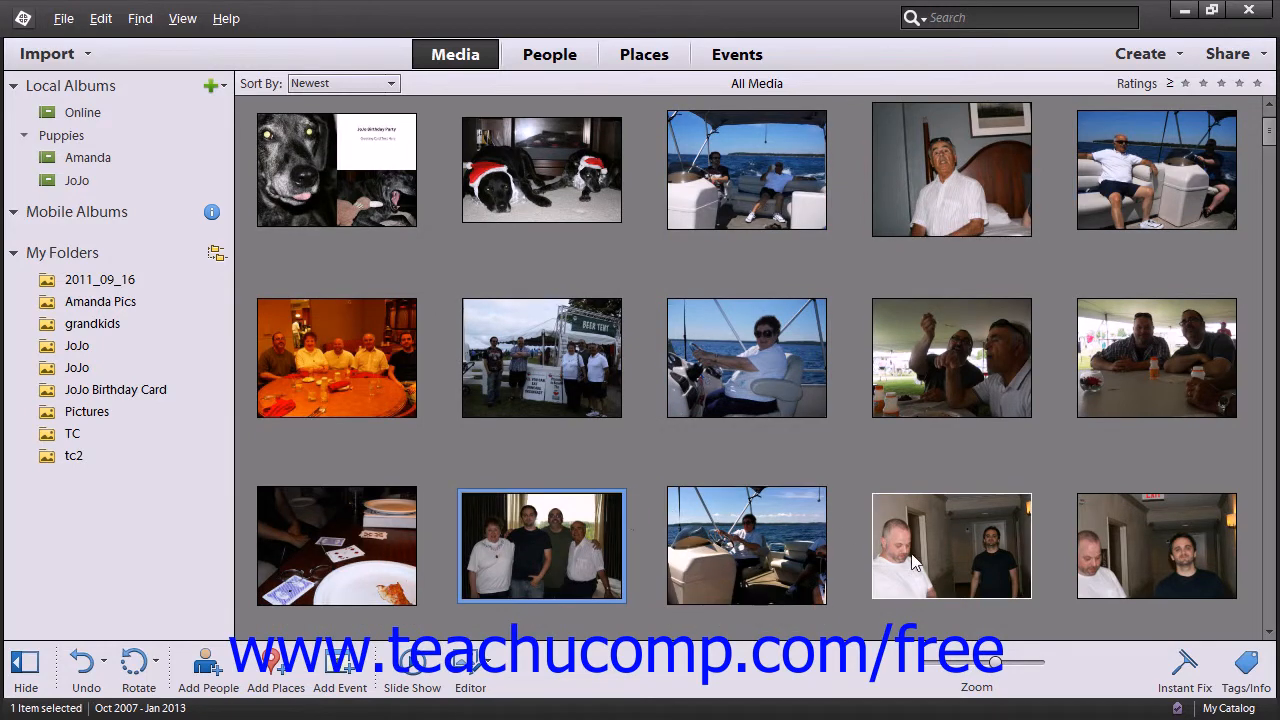
ctrl+click(950, 560)
ctrl+click(1150, 570)
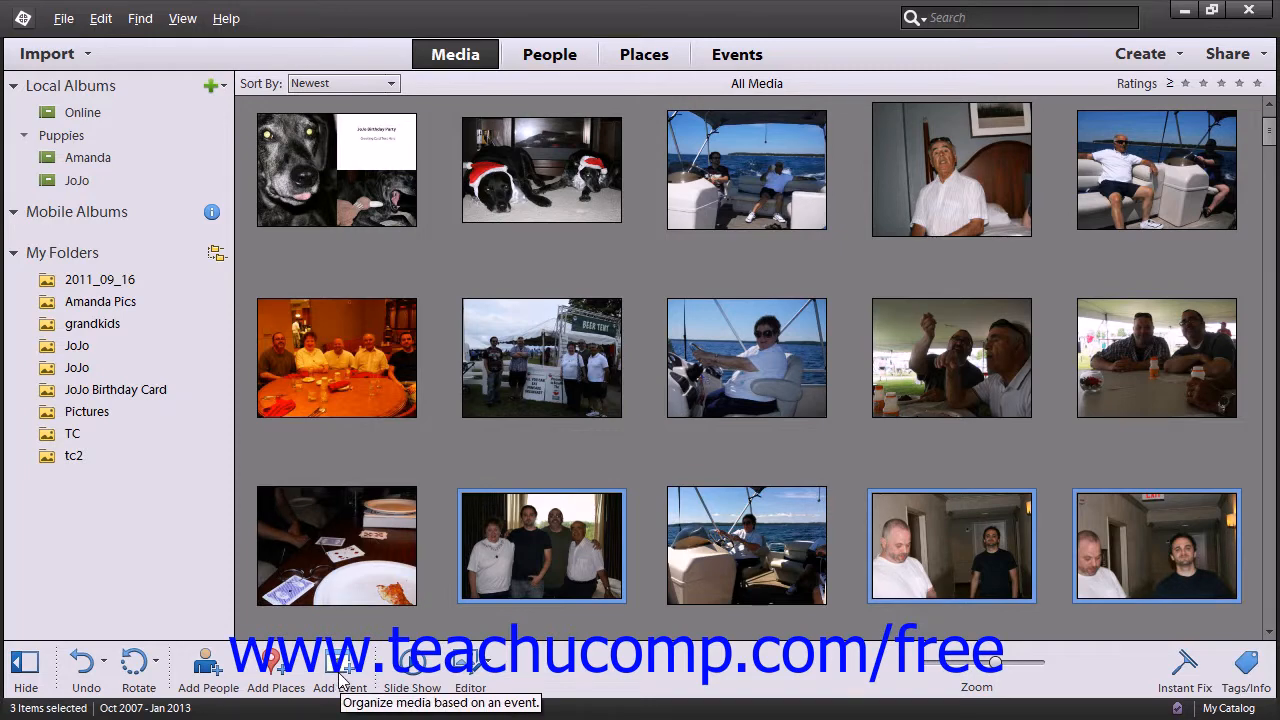
click(340, 678)
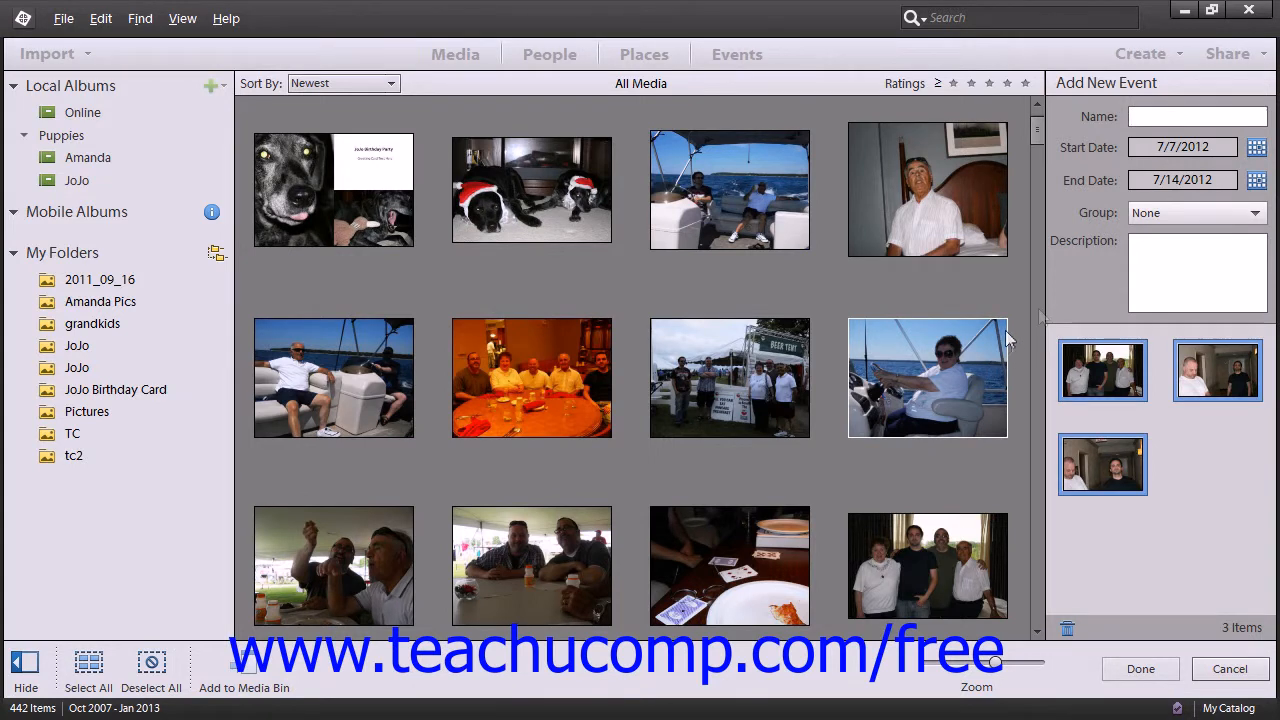
text(Vacation)
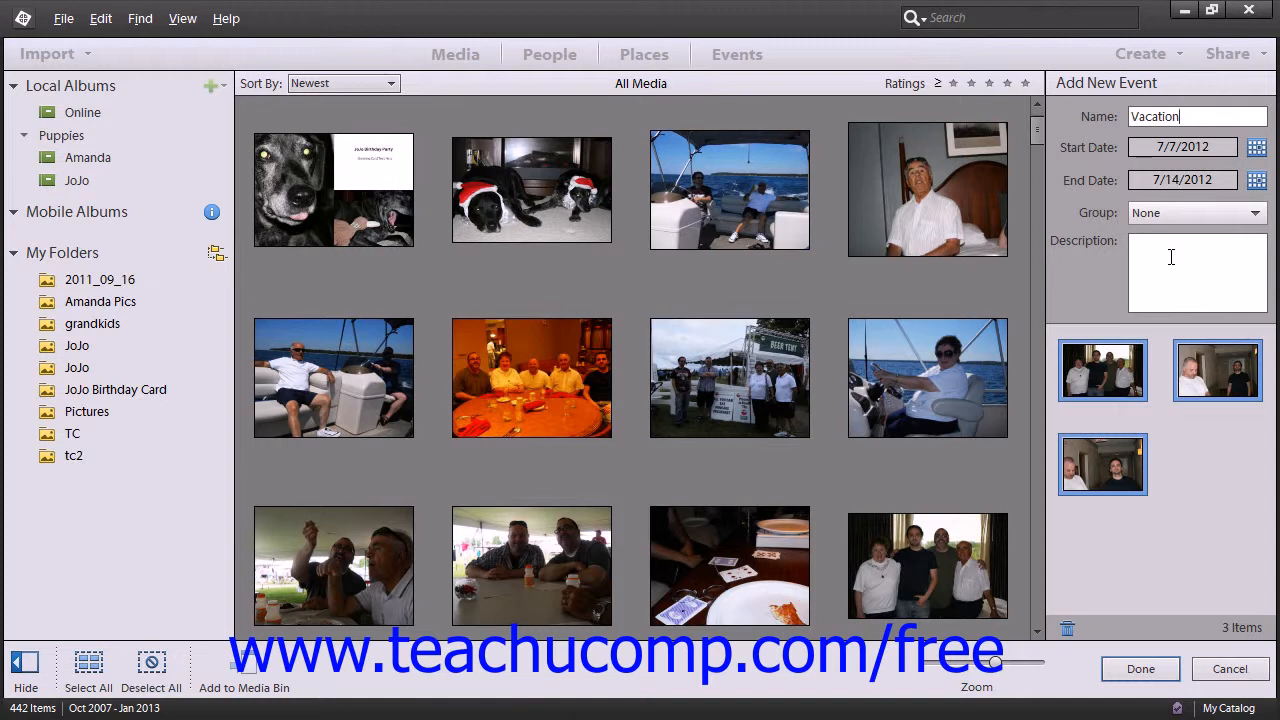
click(1157, 676)
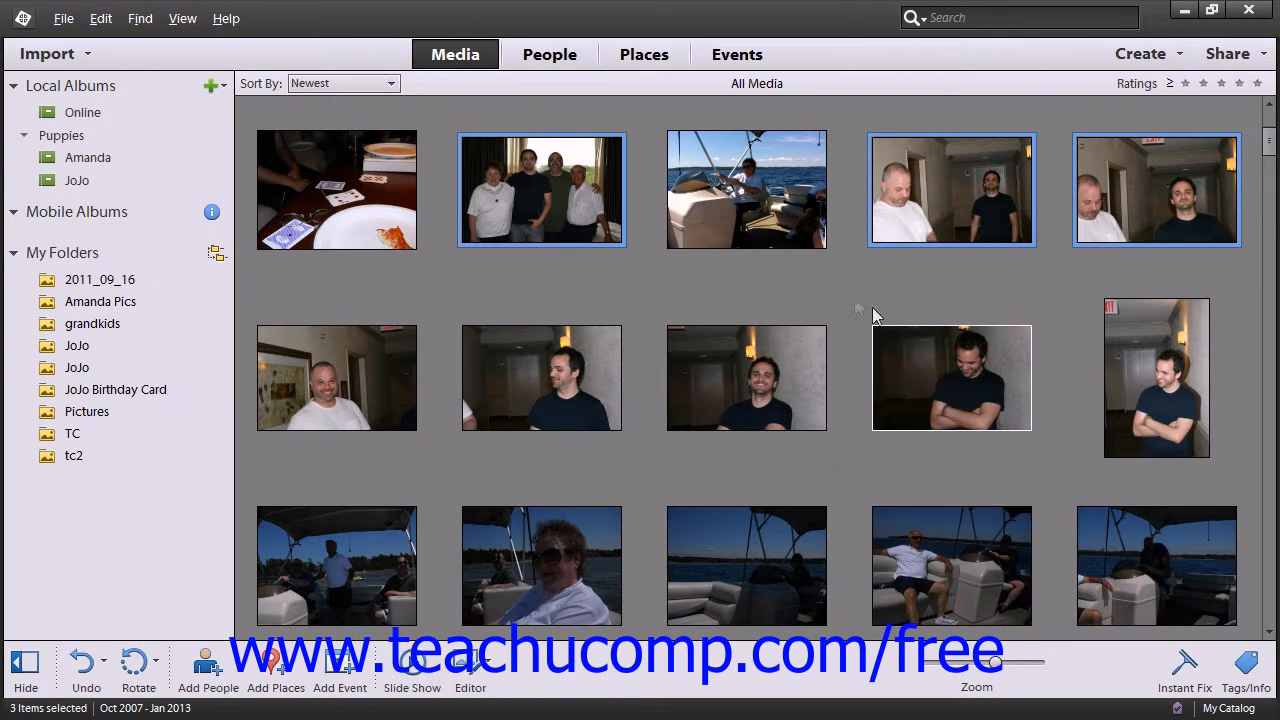
click(757, 55)
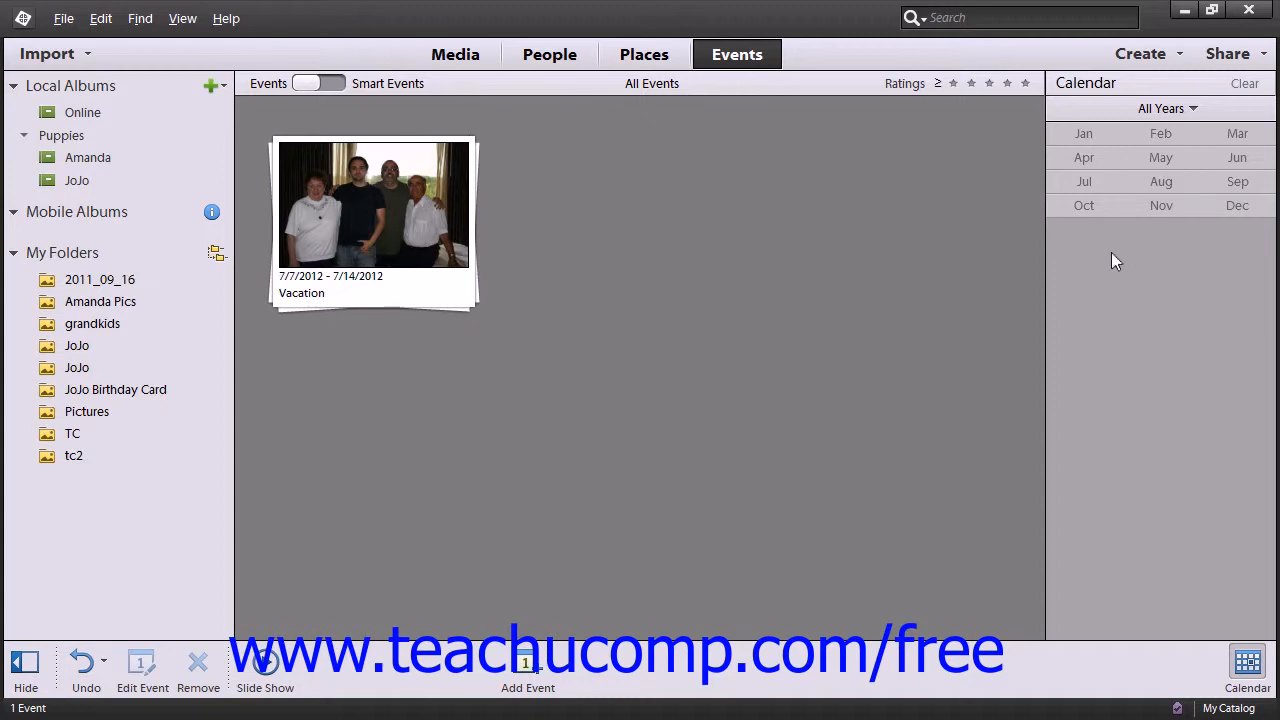
click(455, 58)
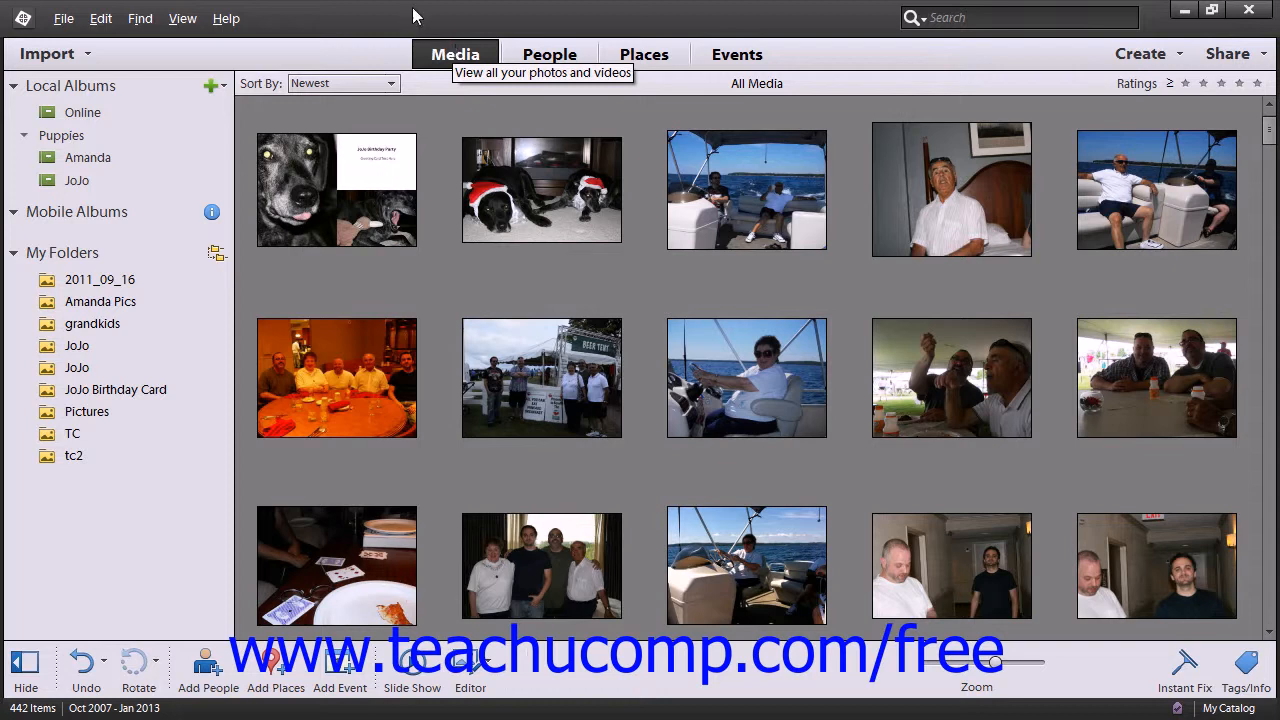
Switch to the photo editor, close it again, and view the list of available editors in the Organizer
click(463, 676)
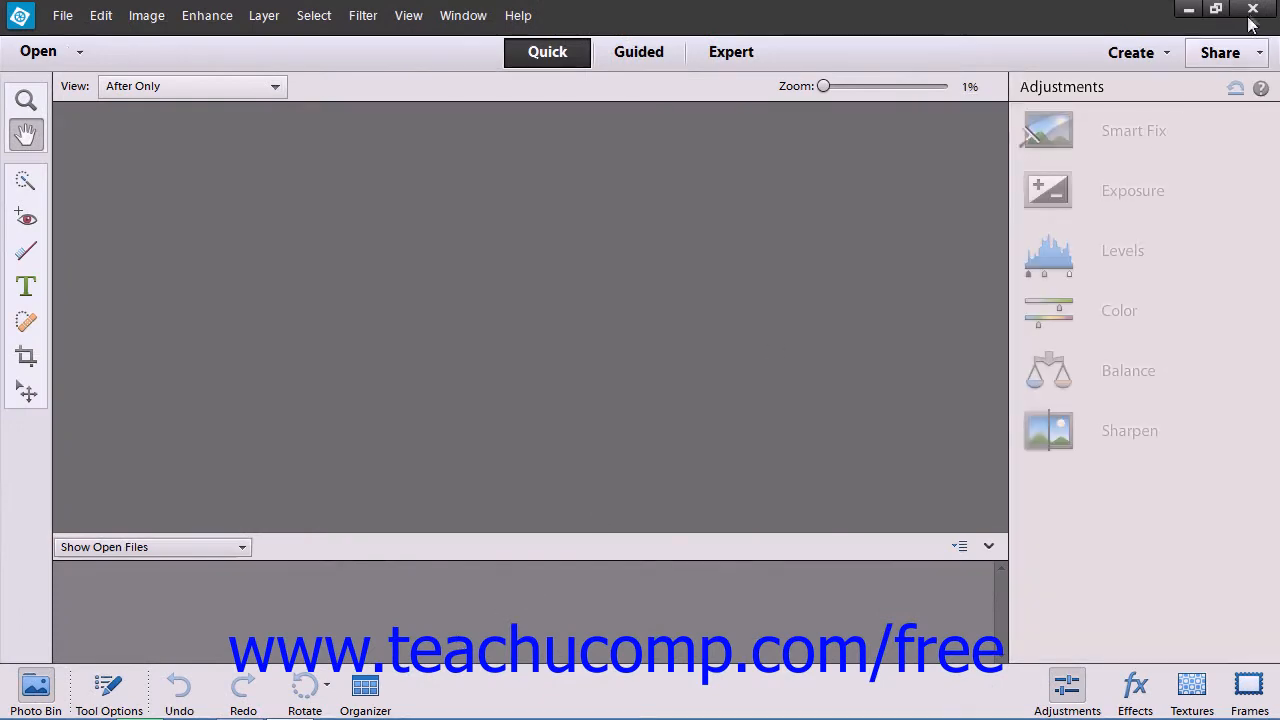
click(1252, 12)
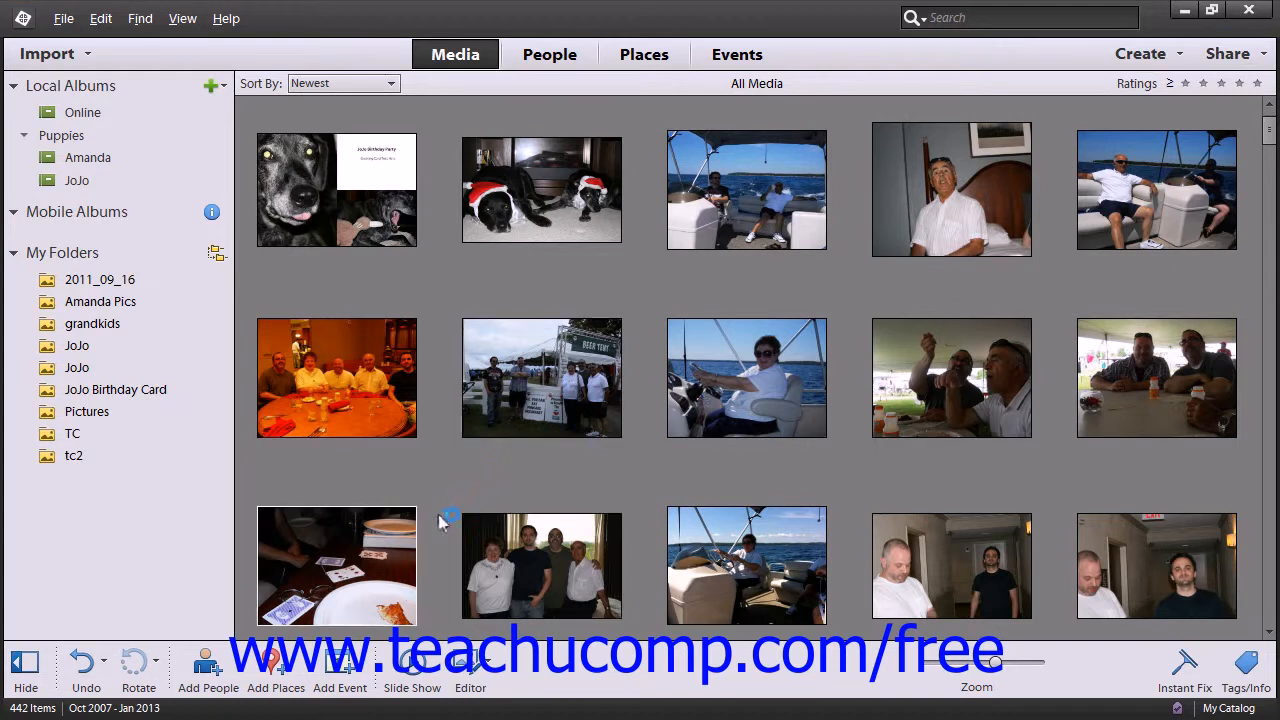
click(492, 674)
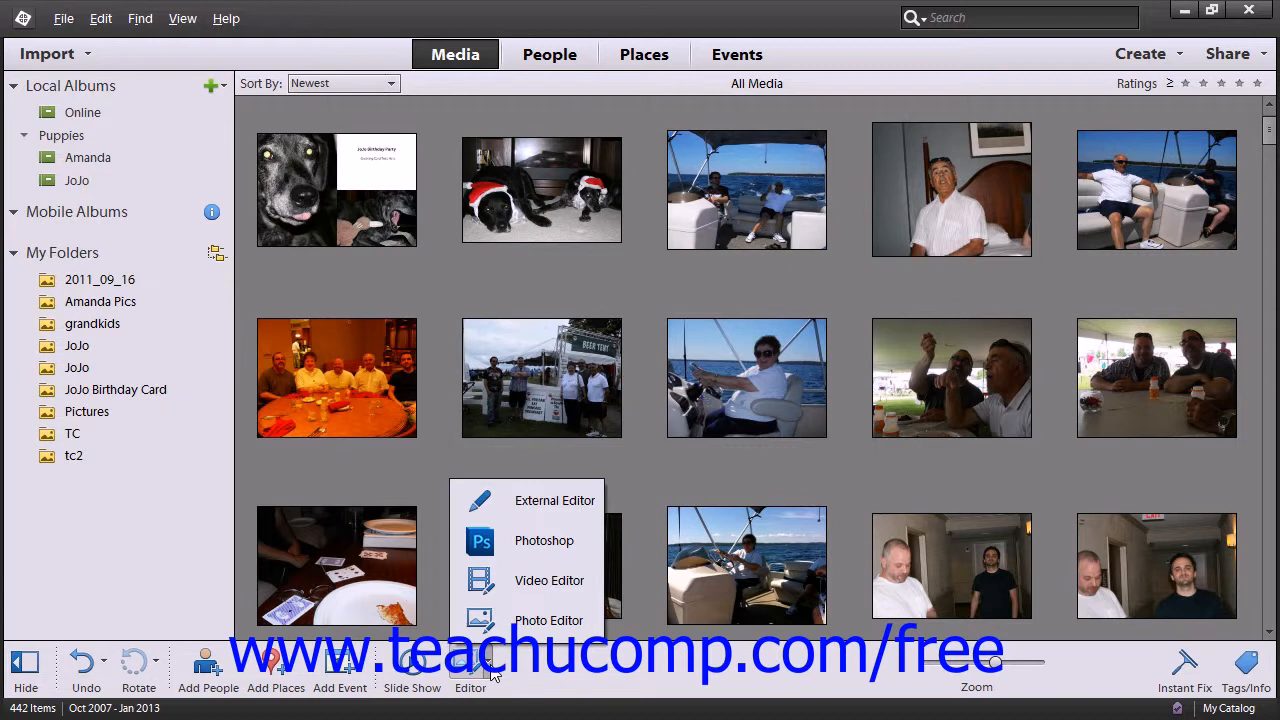
click(556, 674)
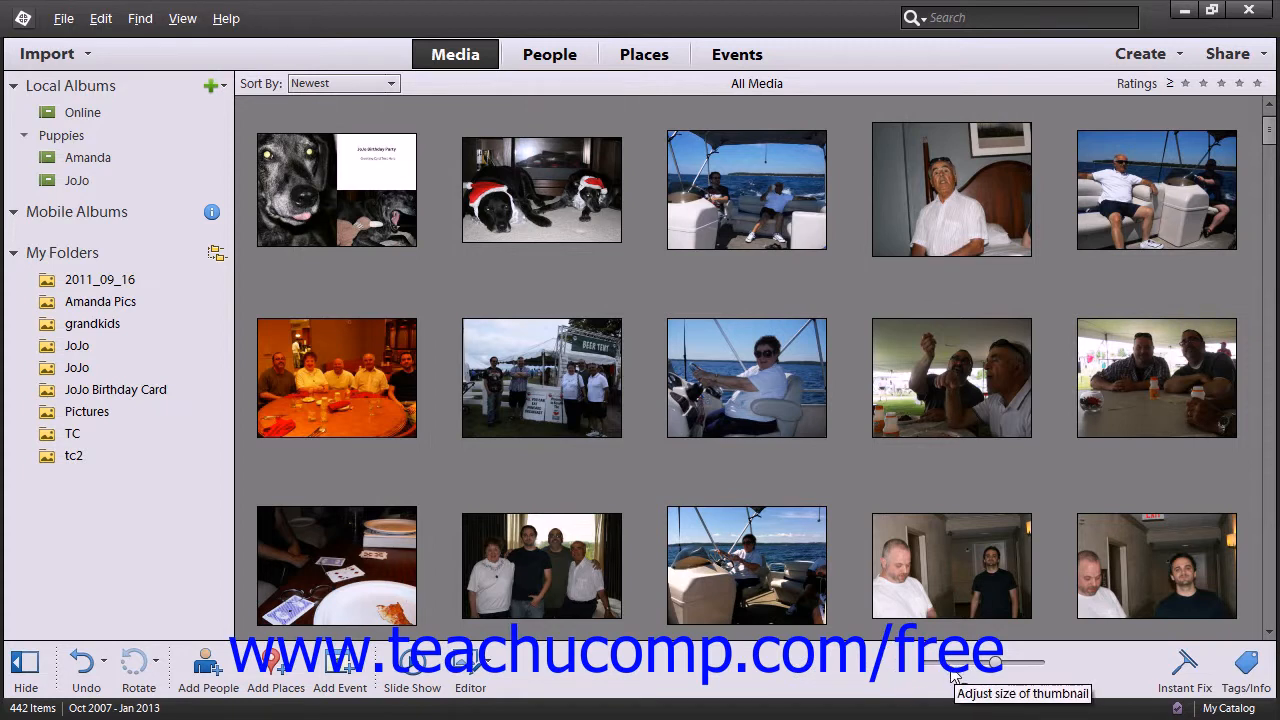
Apply the Color instant fix to the third-row photo of four people in front of the window
click(1180, 676)
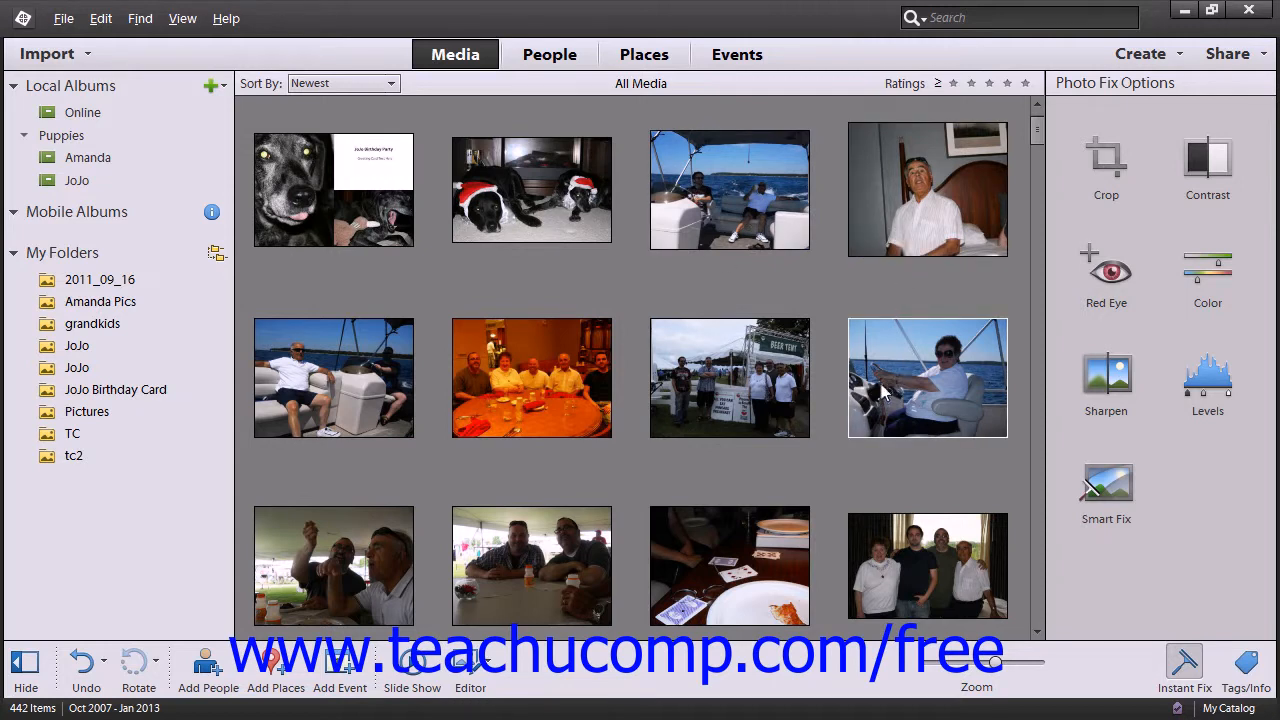
click(940, 545)
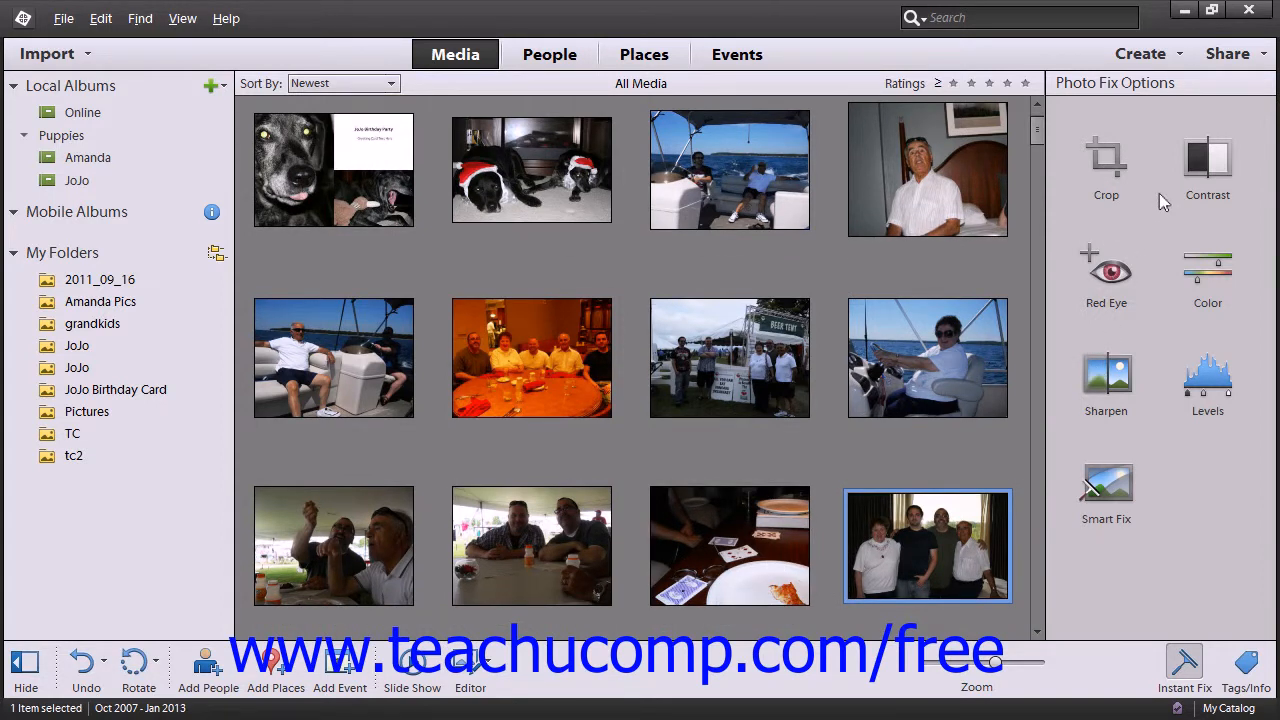
click(1190, 285)
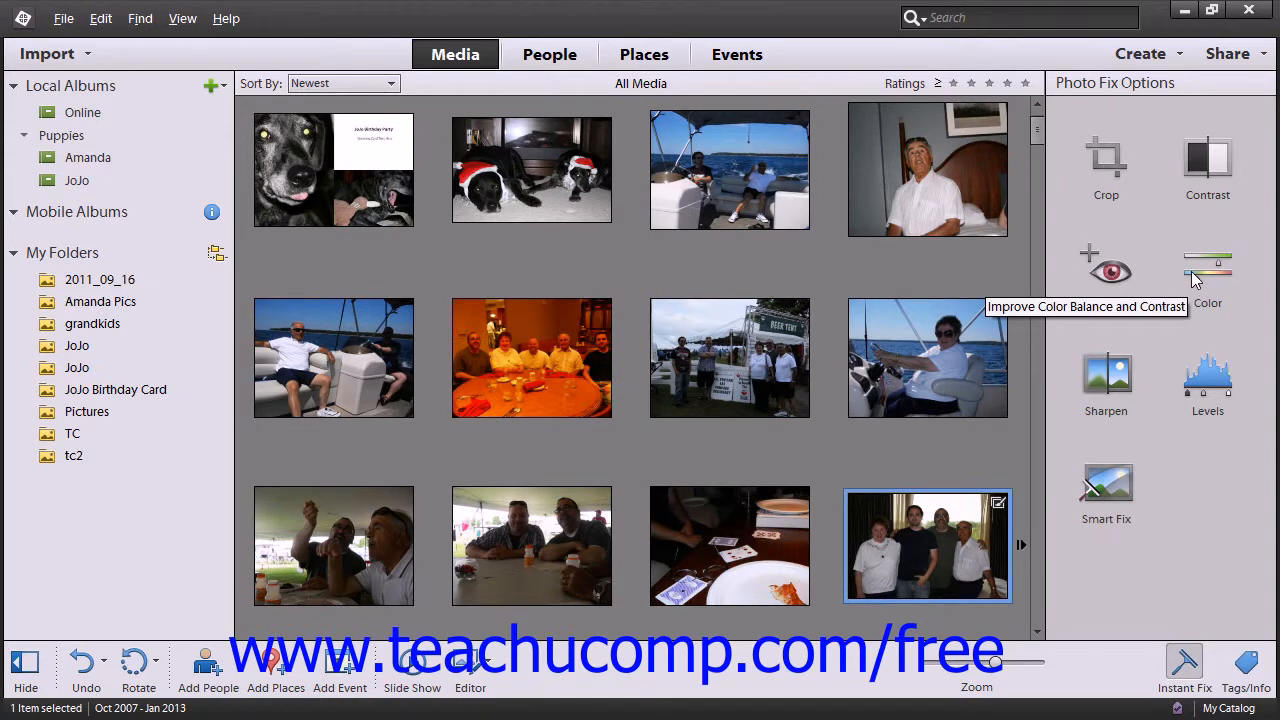
Crop the photo of four people by the window to a tighter frame around the group, previewing the crop before accepting it
click(1106, 160)
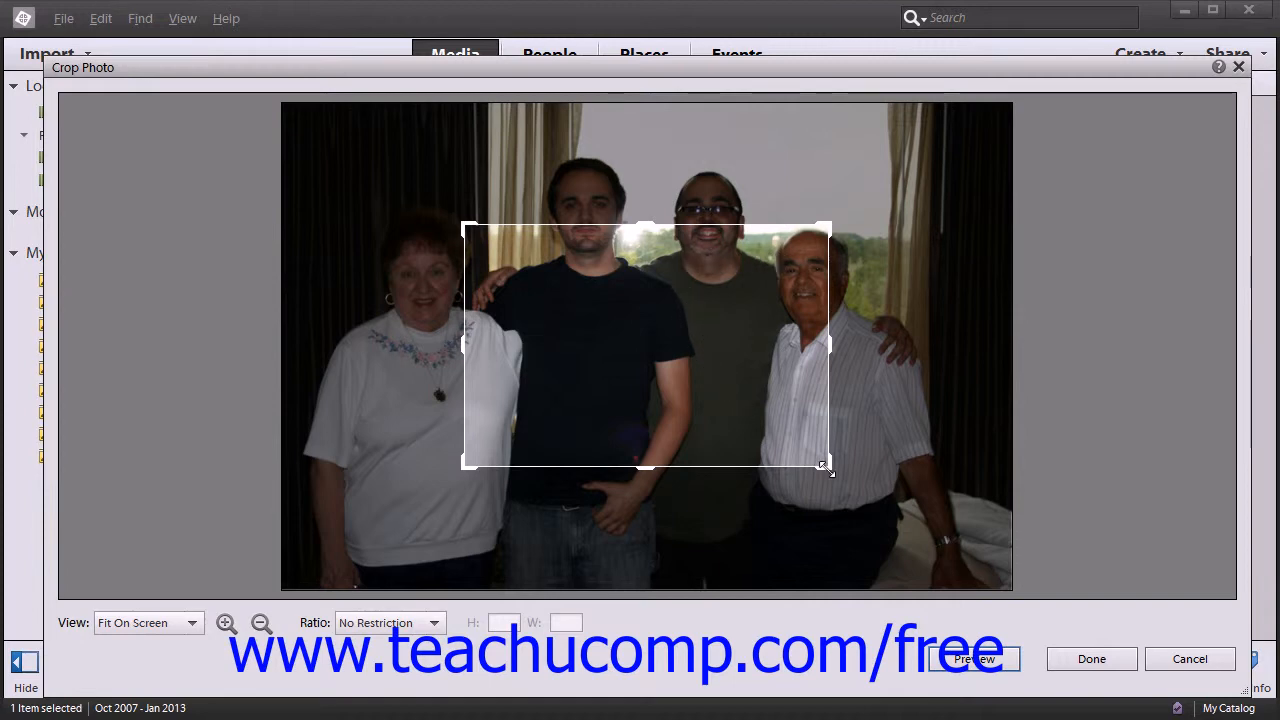
drag(826, 466, 922, 516)
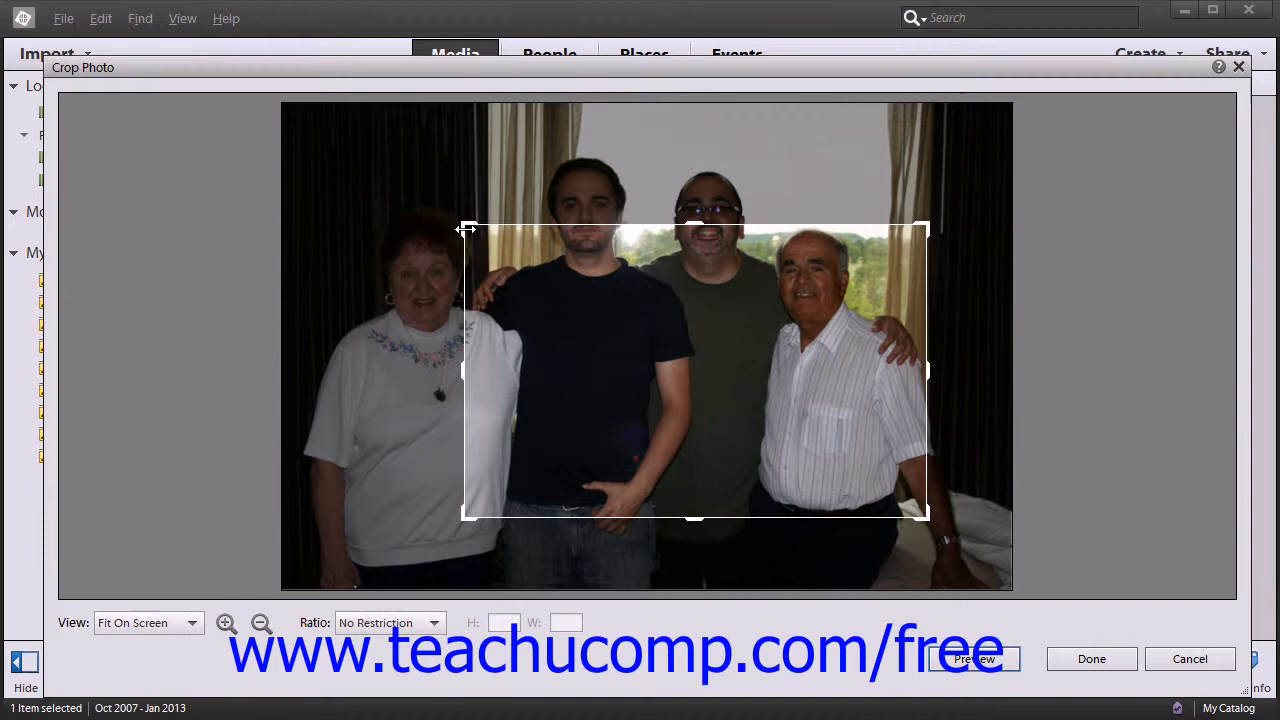
drag(466, 229, 326, 155)
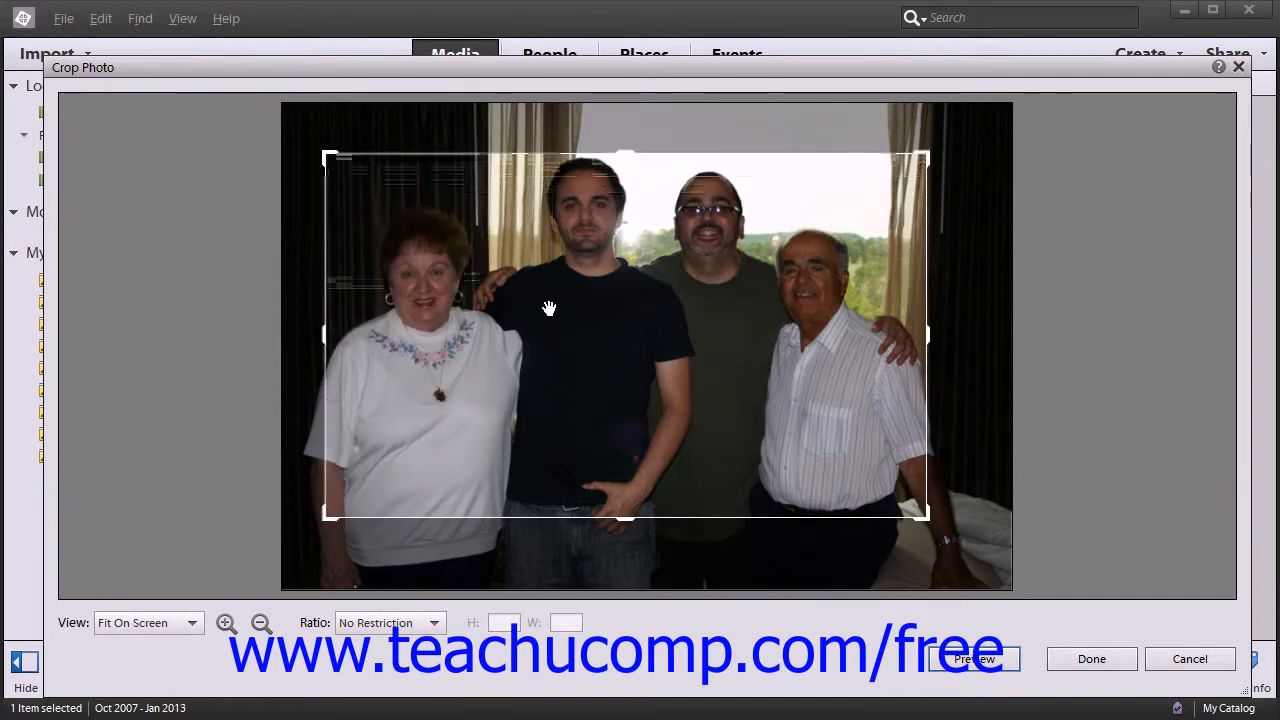
click(962, 660)
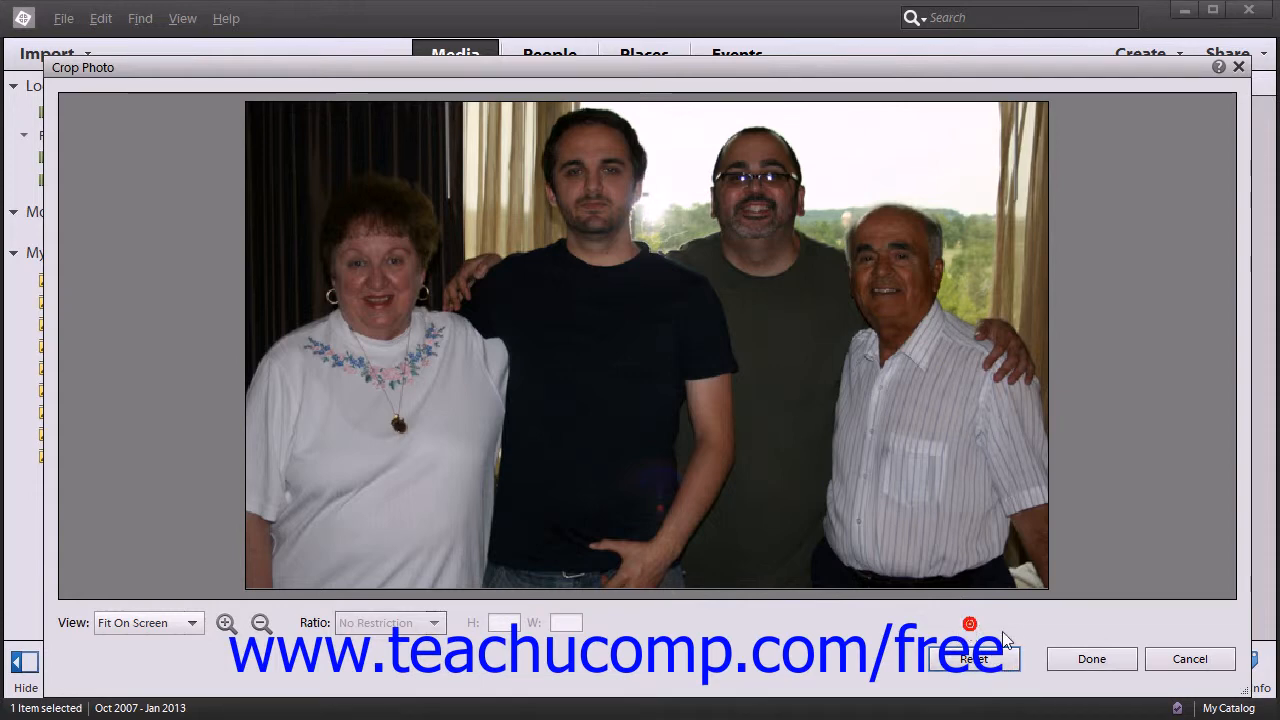
click(1082, 661)
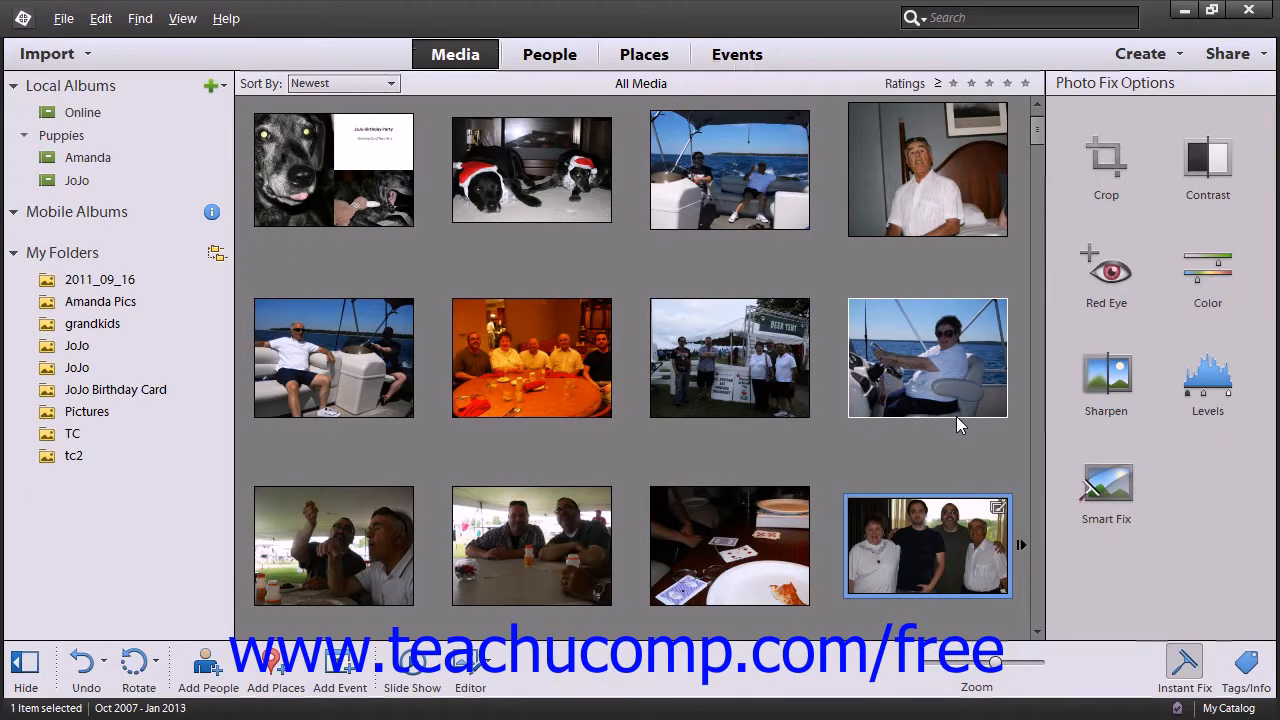
Examine the General, Metadata and History information of the cropped group photo, collapsing each section after viewing
click(1246, 668)
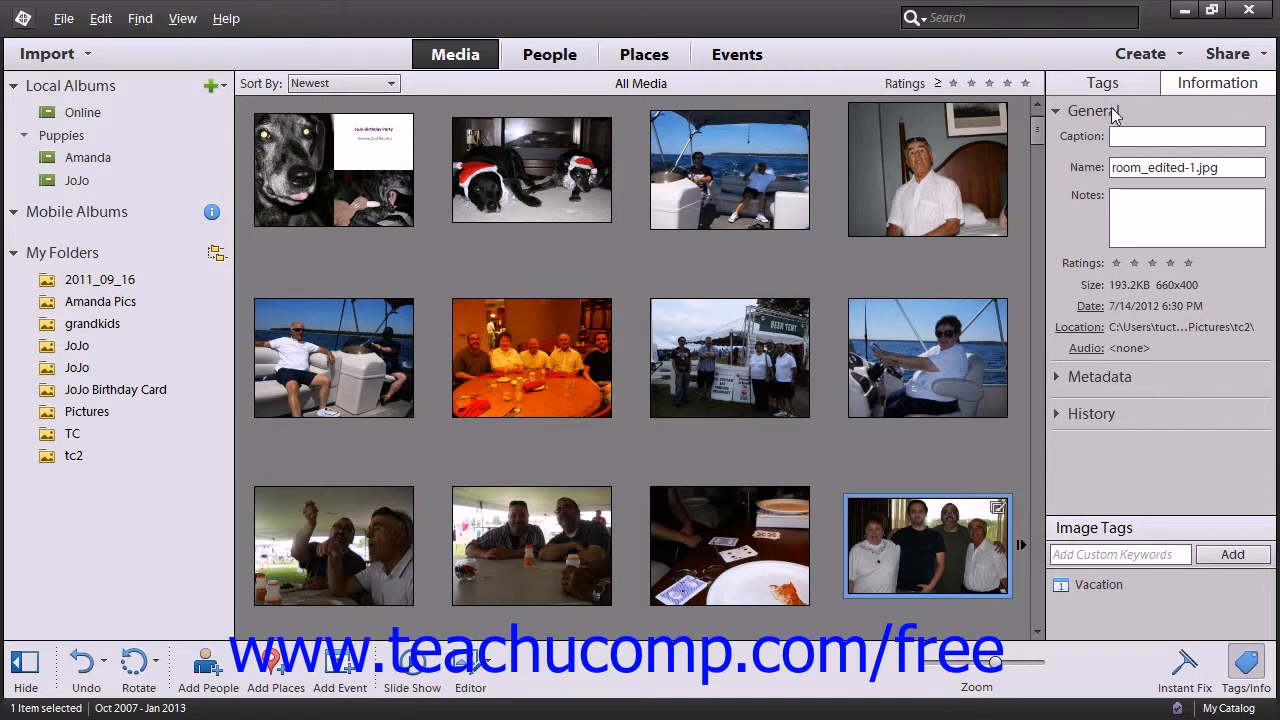
click(1058, 112)
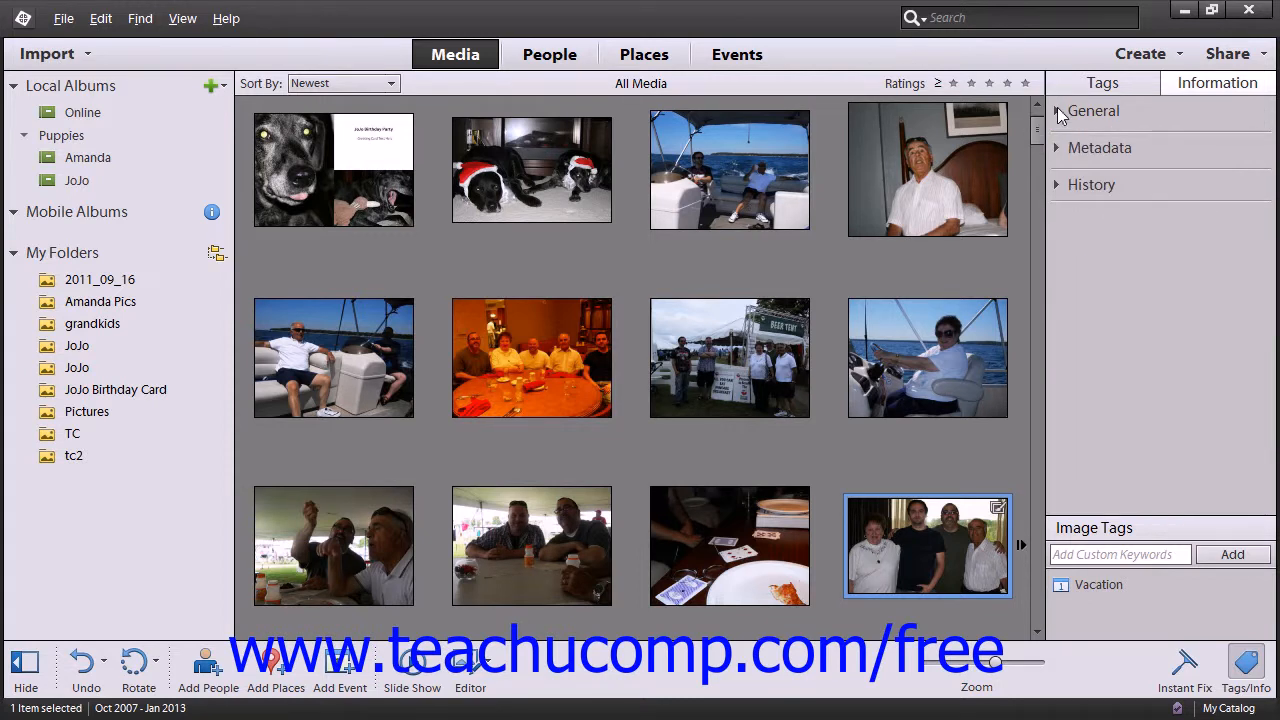
click(1058, 111)
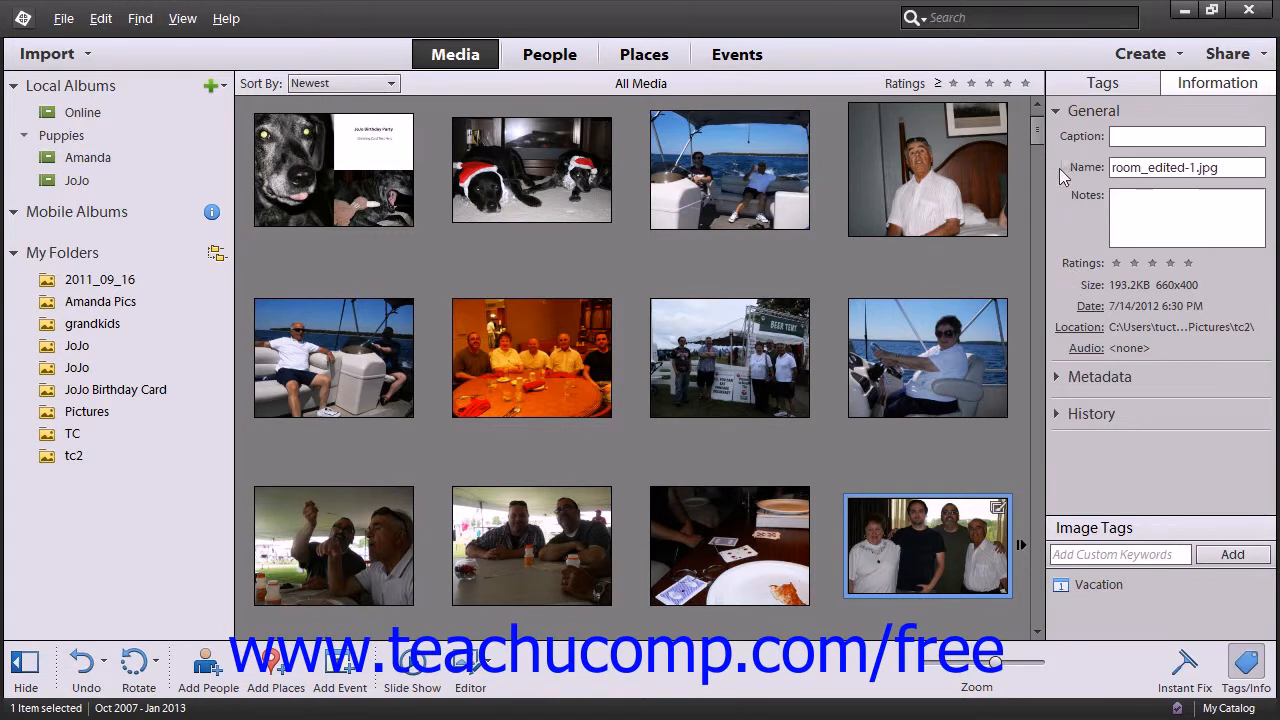
click(1057, 111)
click(1057, 148)
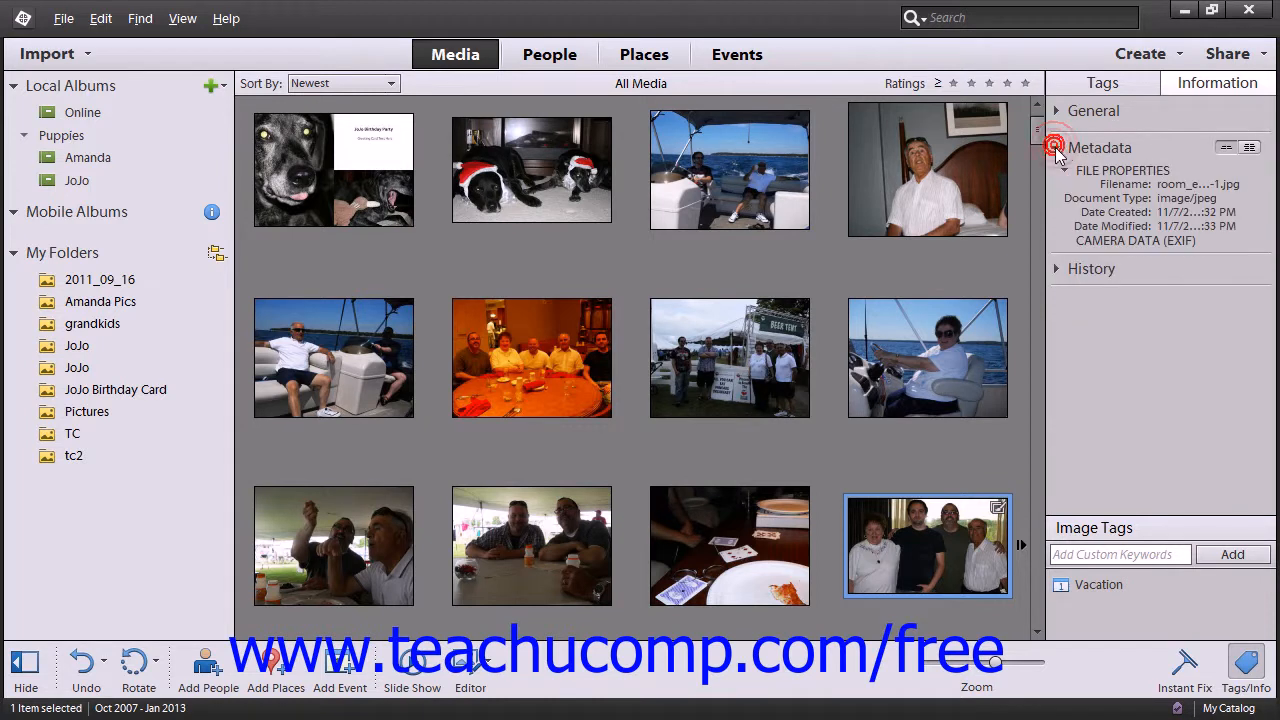
click(1057, 149)
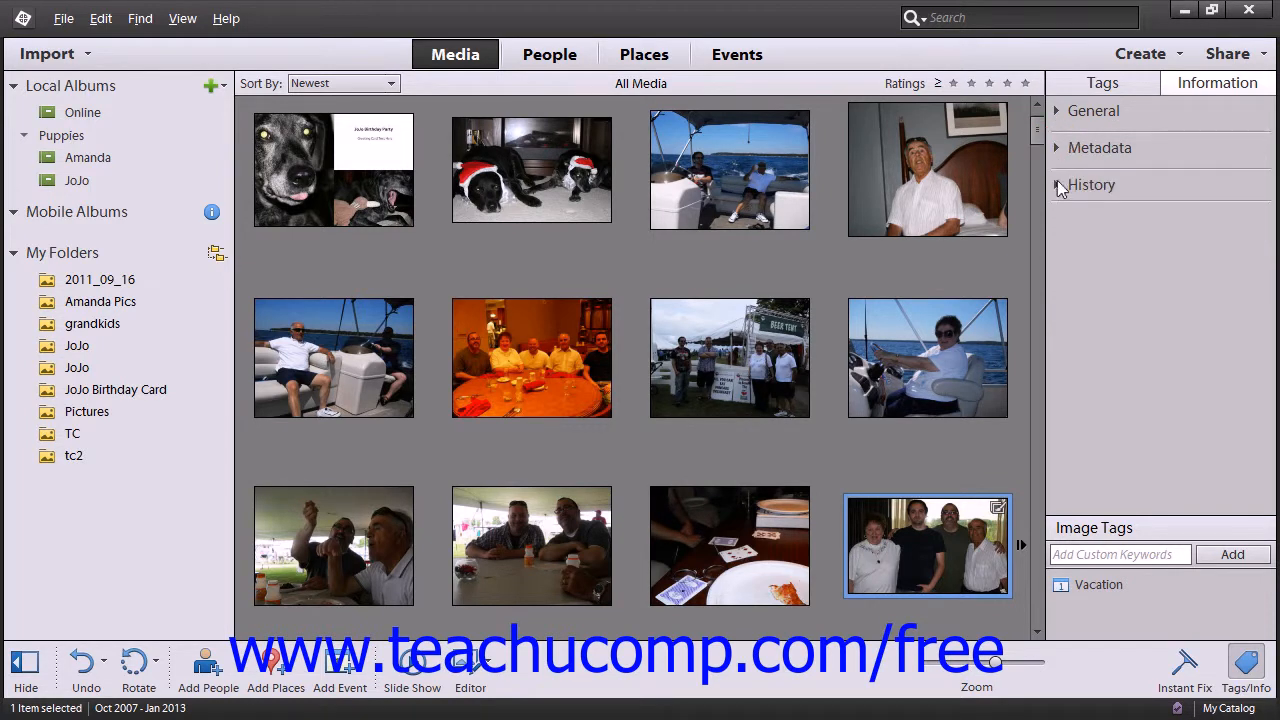
click(1058, 185)
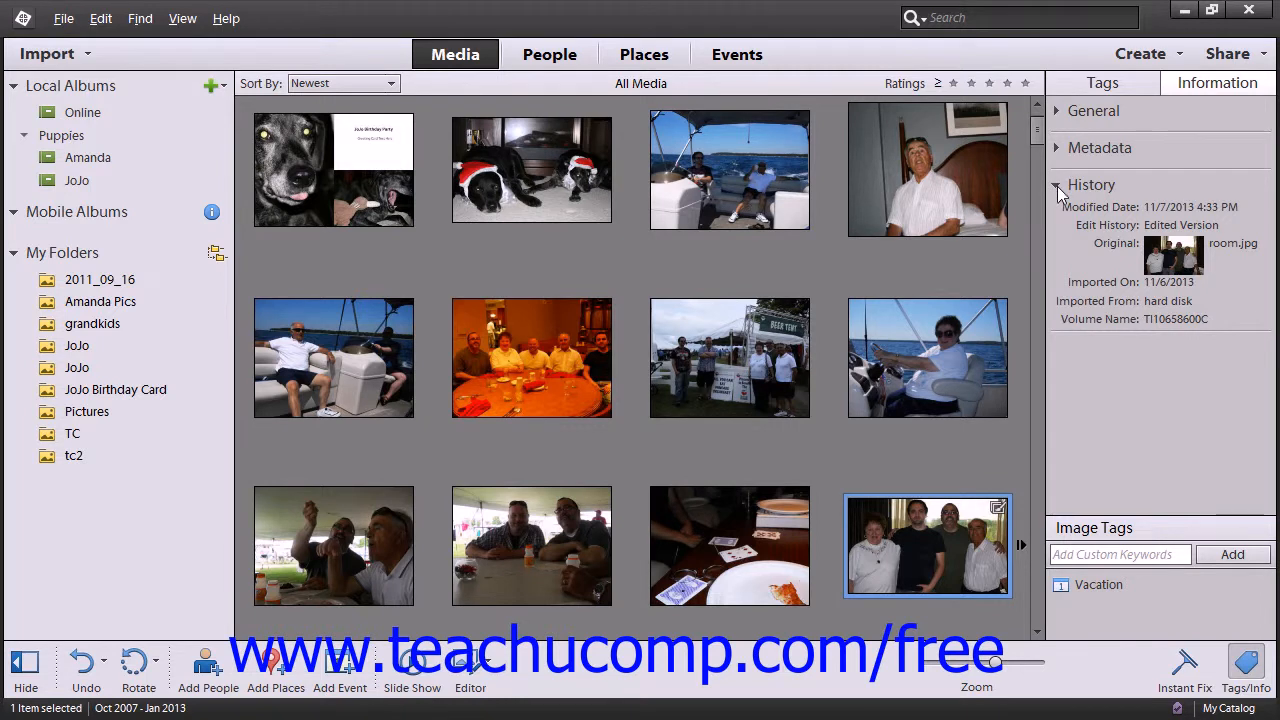
click(1057, 186)
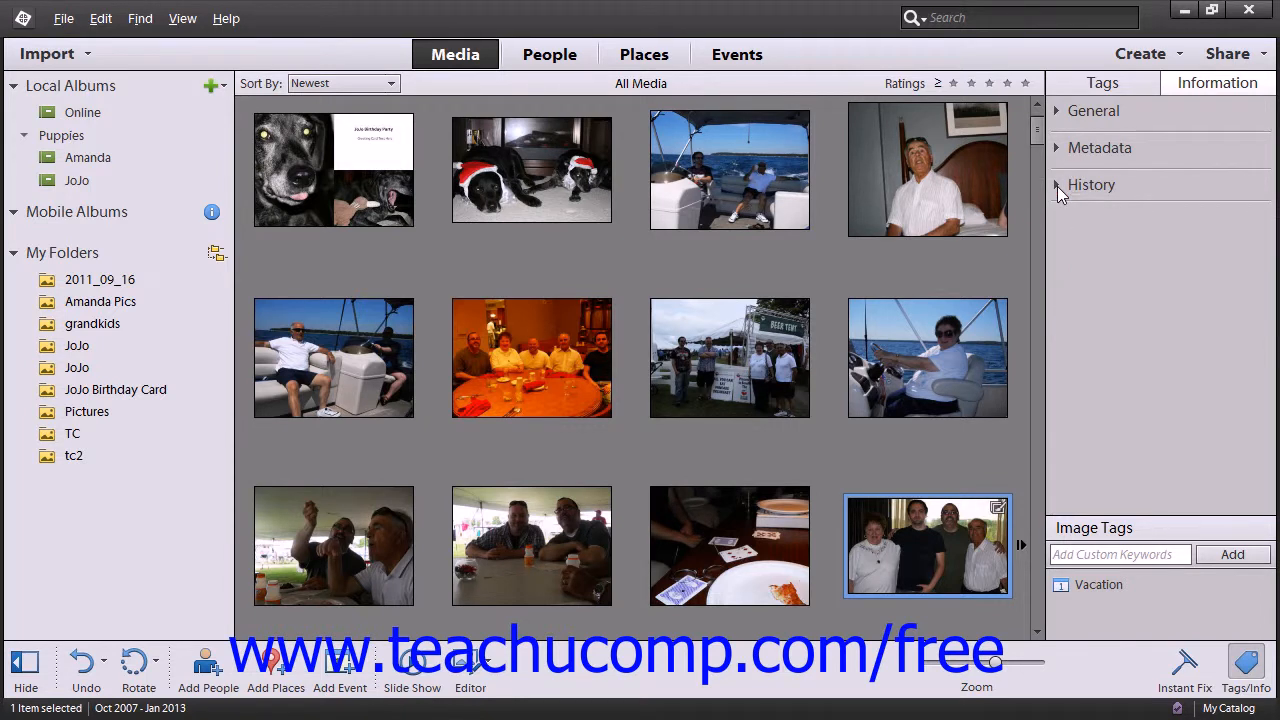